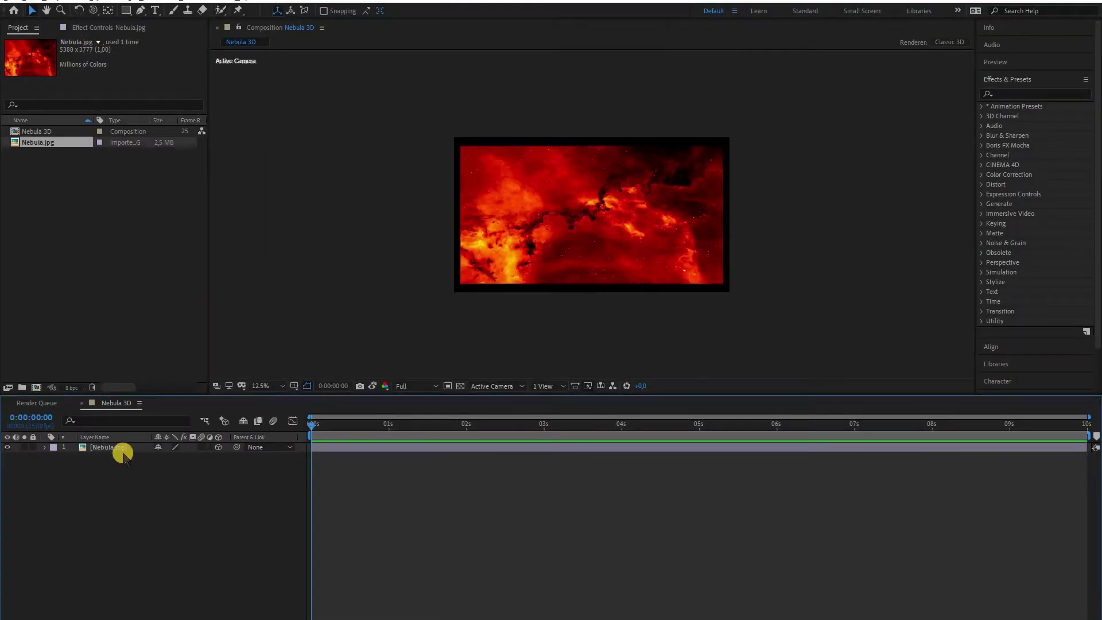
Draw a closed curved mask around the cloud area in the right half of the nebula layer with the Pen tool
left_click(121, 366)
scroll(632, 177, "up", 1)
left_click_drag(700, 177, 700, 189)
left_click(707, 196)
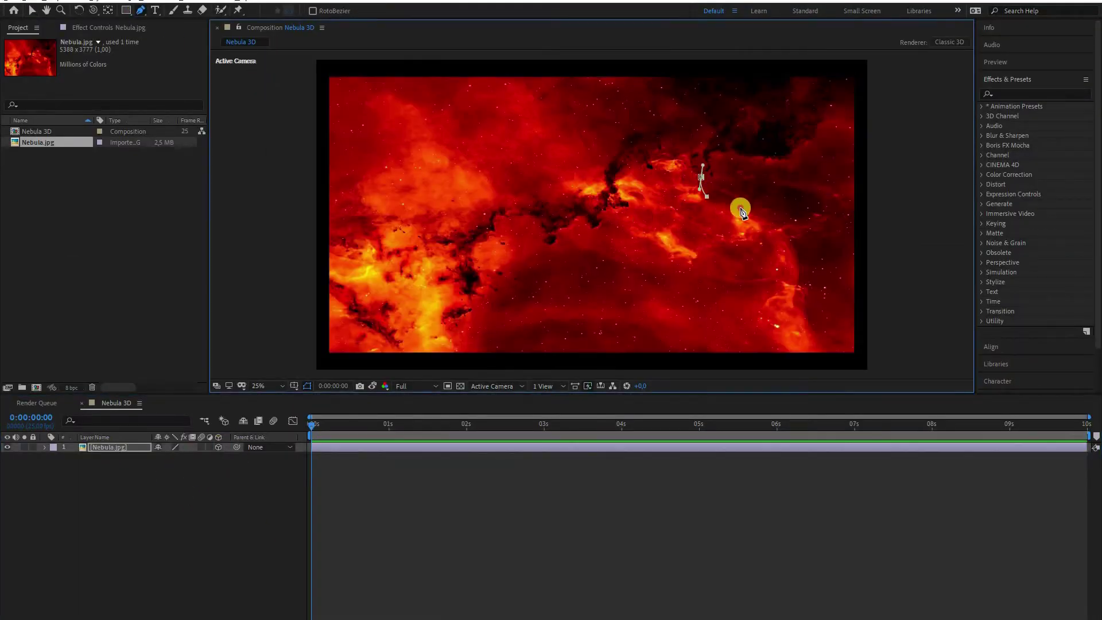
left_click_drag(785, 288, 776, 299)
left_click_drag(749, 317, 735, 322)
left_click_drag(707, 302, 667, 270)
left_click_drag(639, 264, 625, 257)
left_click_drag(607, 240, 609, 228)
left_click_drag(618, 215, 629, 174)
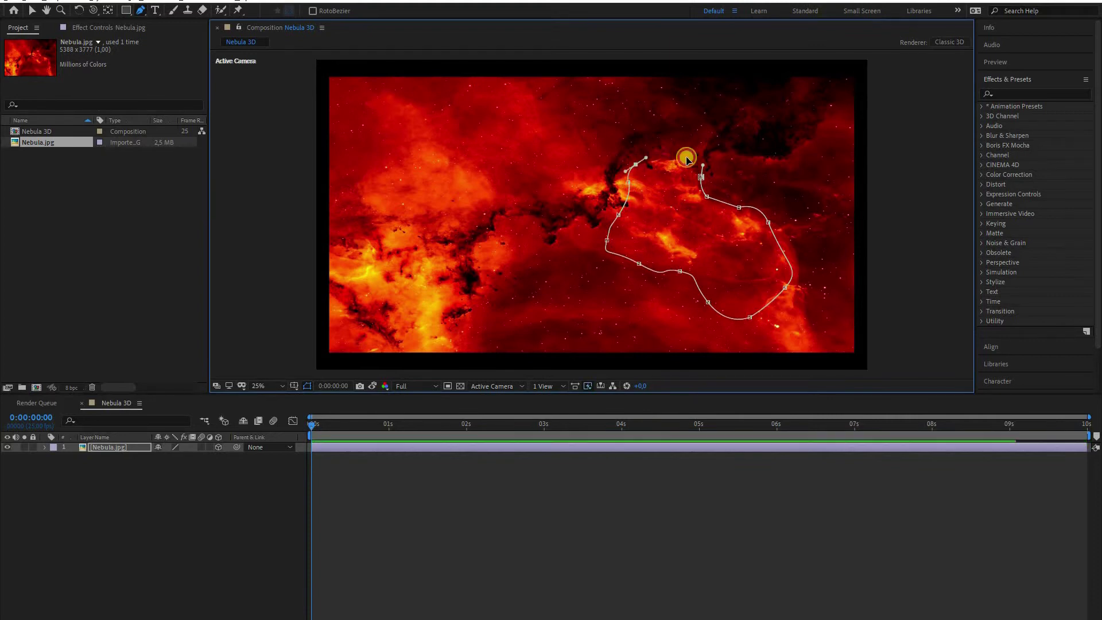
scroll(729, 166, "down", 1)
Set the Mask Feather of the nebula layer's mask to 179 pixels
left_click(206, 483)
left_click(121, 449)
key("f")
left_click_drag(167, 468, 201, 468)
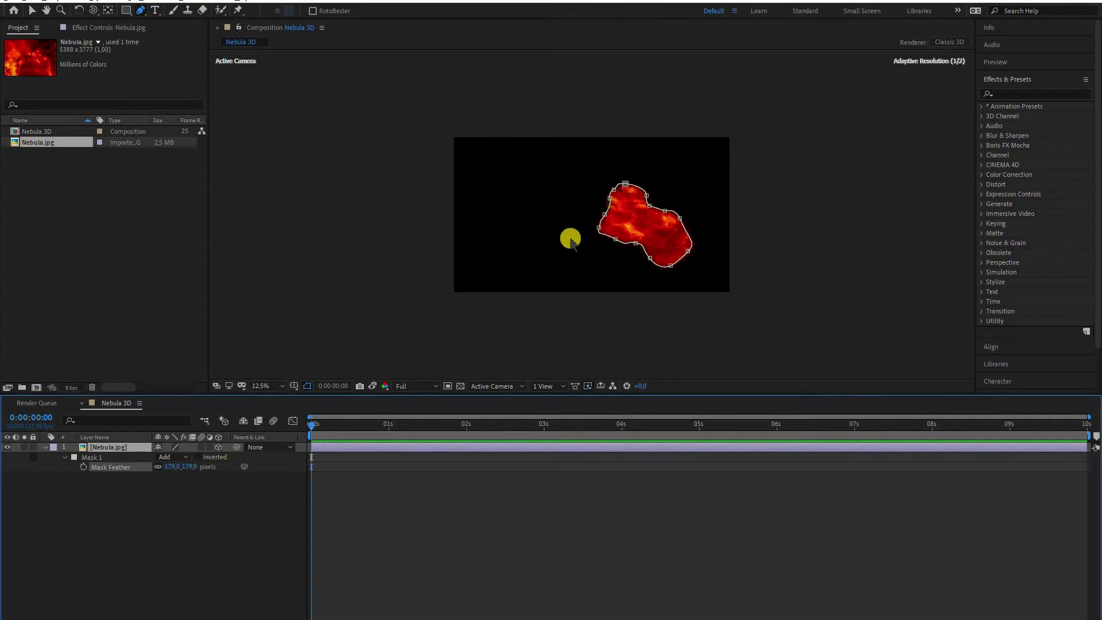
key("period")
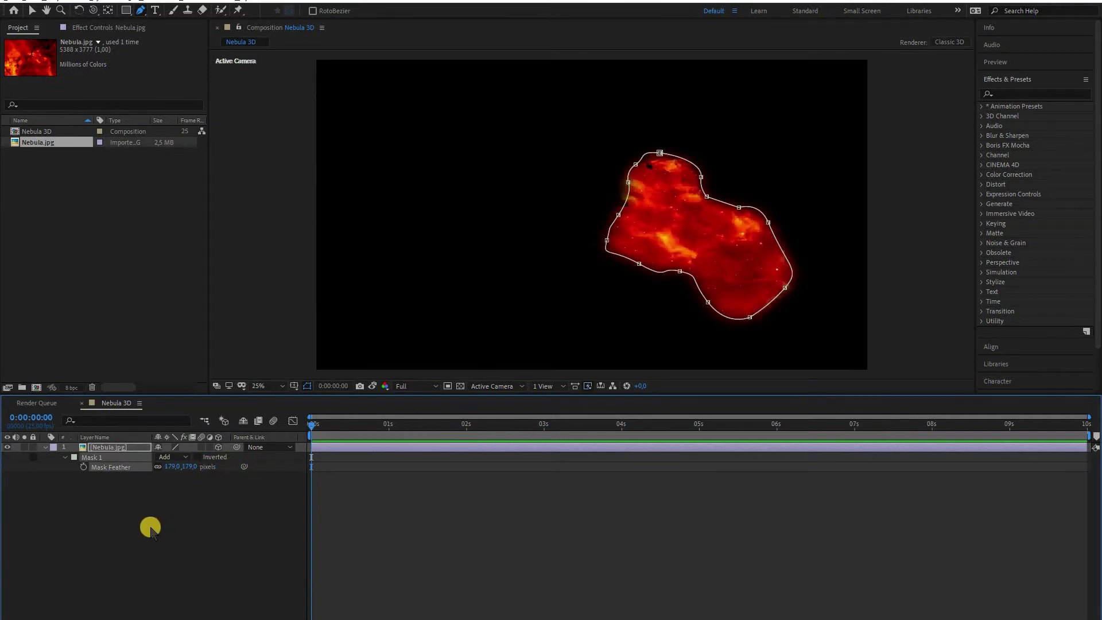
left_click(135, 495)
Go to the end of the timeline and set the nebula layer's opacity to 50%
left_click(104, 448)
key("End")
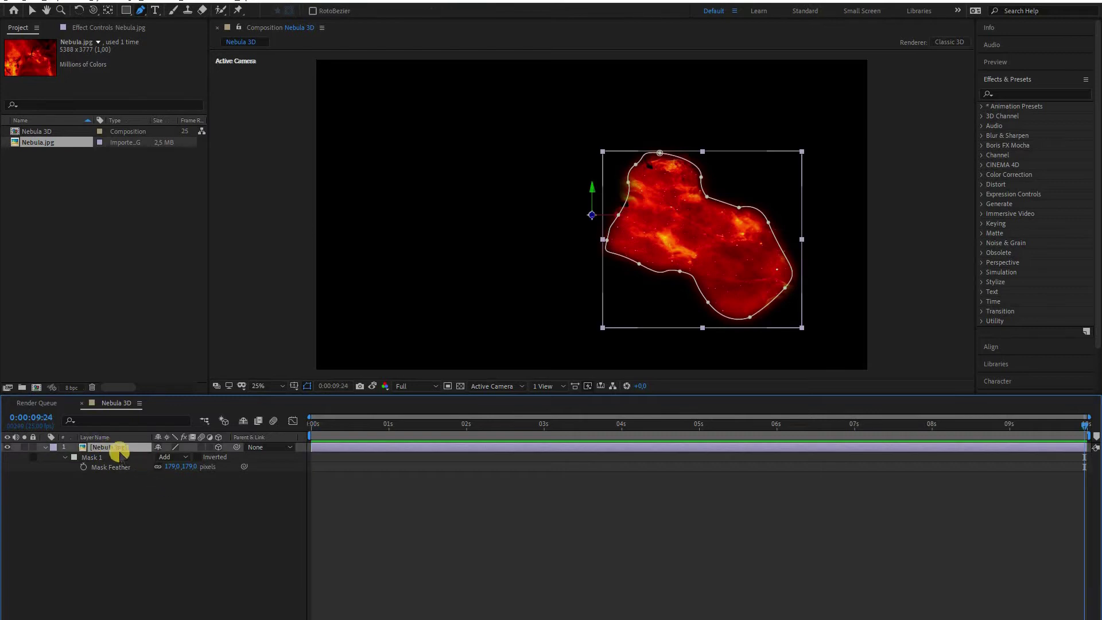
key("t")
left_click(175, 458)
type("70")
key("Return")
left_click(160, 470)
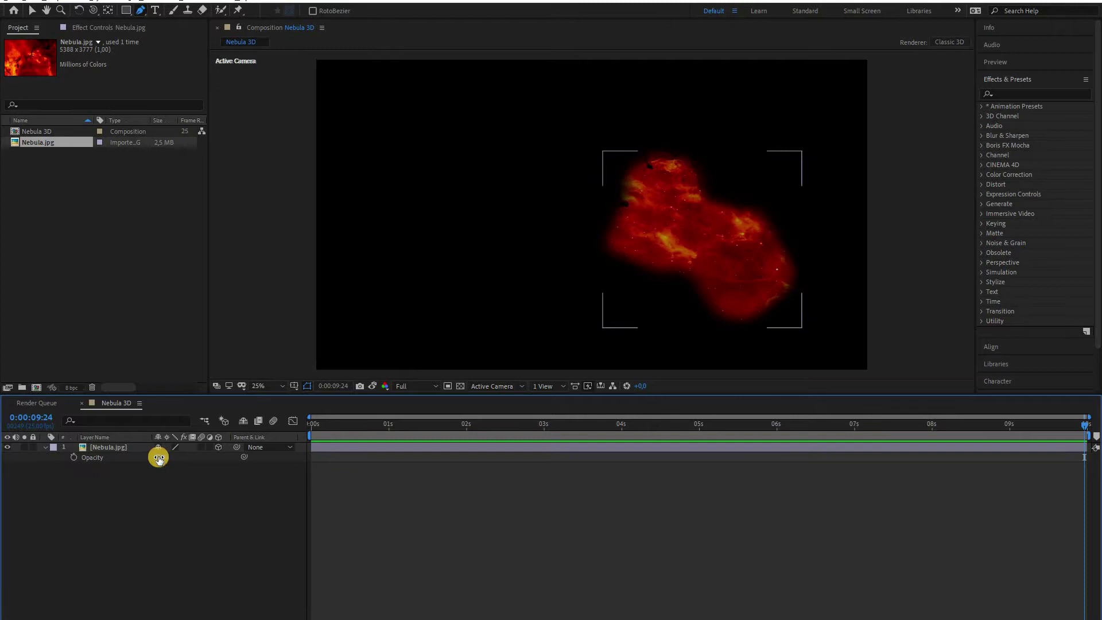
type("50")
key("Return")
Move the masked nebula layer back in depth and towards the upper left, to about 1213.5, 853.6, 905
key("v")
key("p")
left_click_drag(203, 457, 725, 470)
left_click_drag(183, 457, 217, 458)
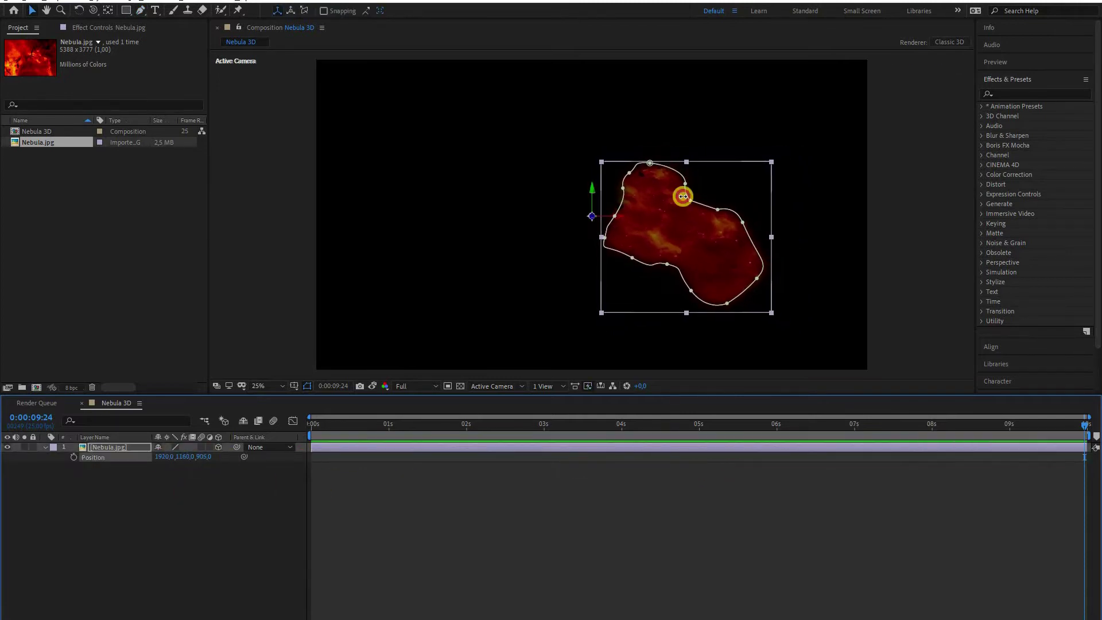
left_click_drag(622, 198, 588, 189)
Rotate the masked nebula layer slightly around its X and Y axes, then collapse its properties
key("r")
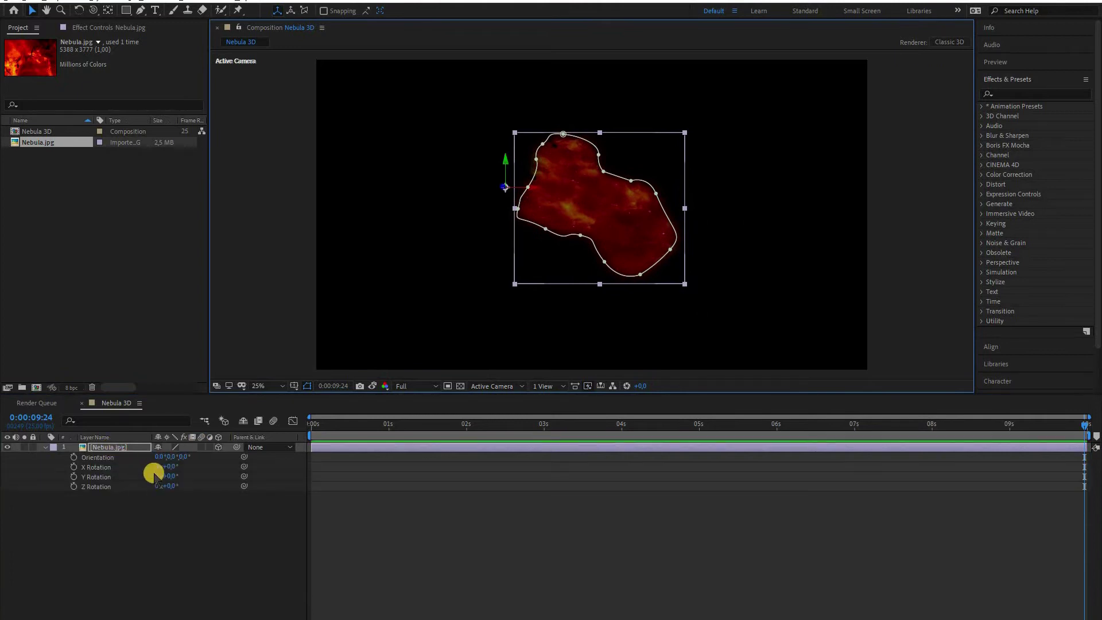
mouse_move(183, 469)
left_mouse_down()
mouse_move(172, 478)
mouse_move(181, 487)
left_mouse_up()
left_click(137, 504)
left_click(45, 448)
Add Nebula.jpg again beneath the first layer and scale it down to fit inside the composition frame
left_click(102, 209)
left_click_drag(37, 141, 128, 467)
left_click(125, 459)
key("comma")
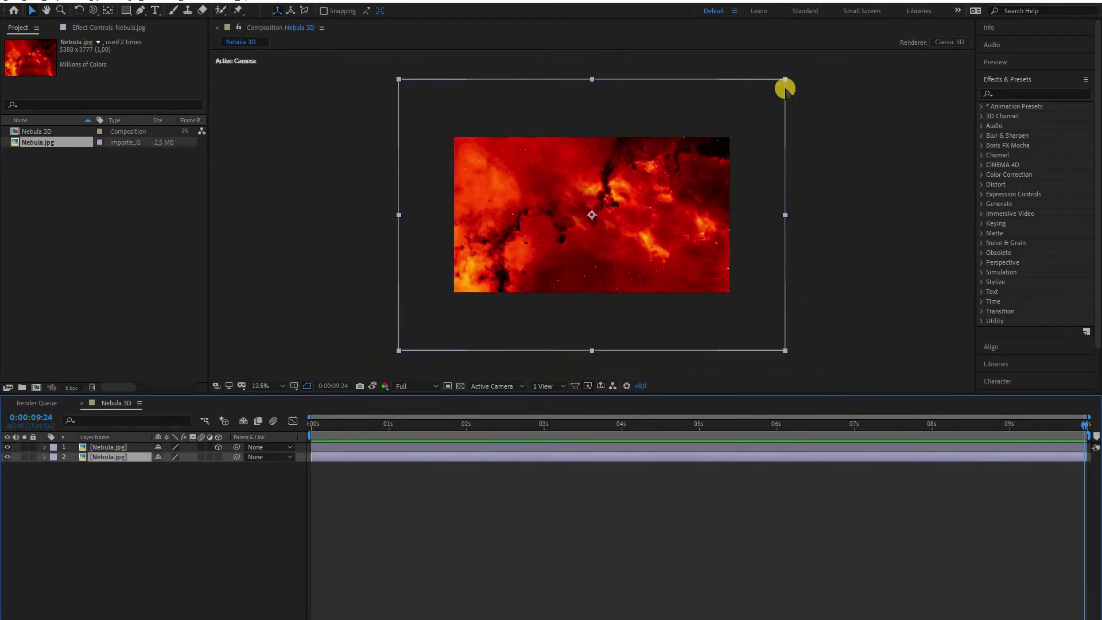
left_click_drag(784, 77, 701, 150)
Draw a closed mask around the bright upper-left cloud of the second nebula layer and feather it by 276 pixels
left_click(120, 465)
left_click(119, 460)
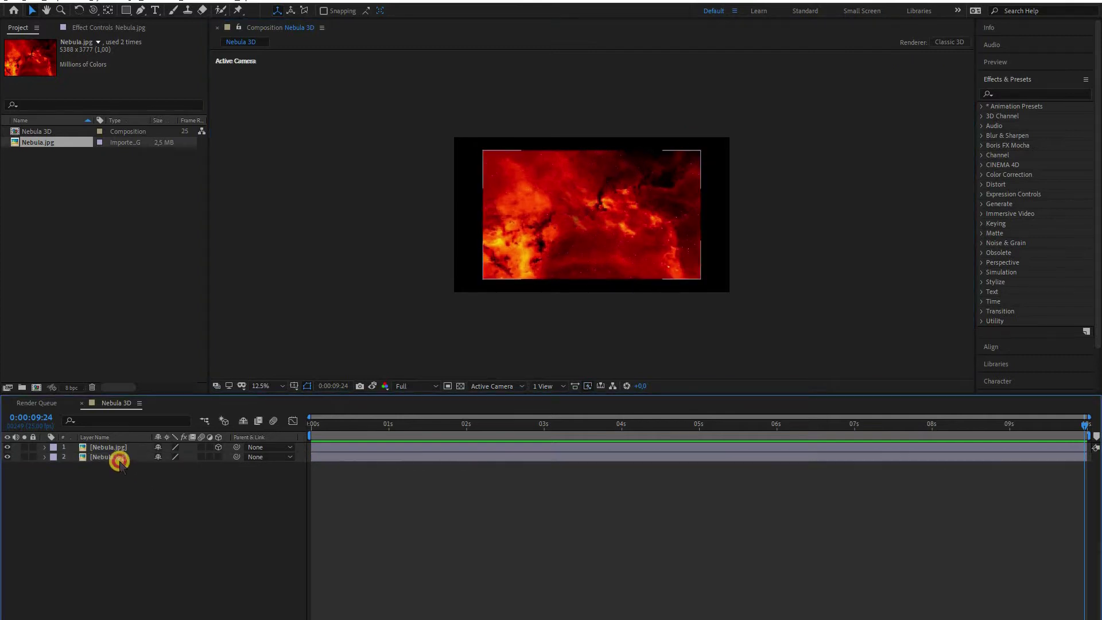
left_click(142, 11)
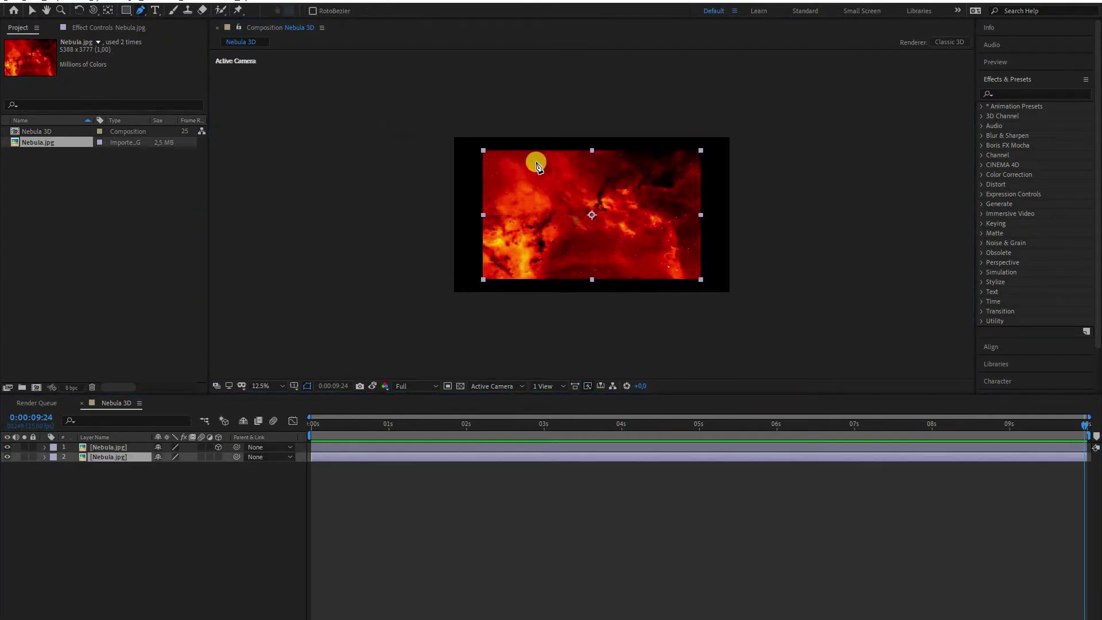
scroll(523, 171, "up", 2)
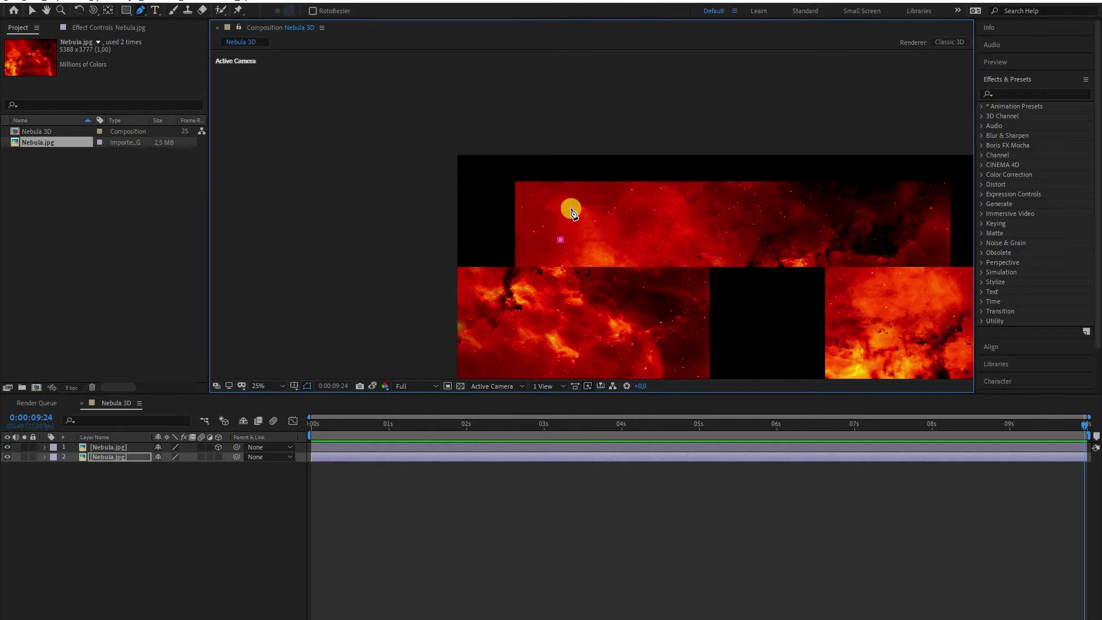
scroll(574, 215, "down", 2)
left_click(607, 212)
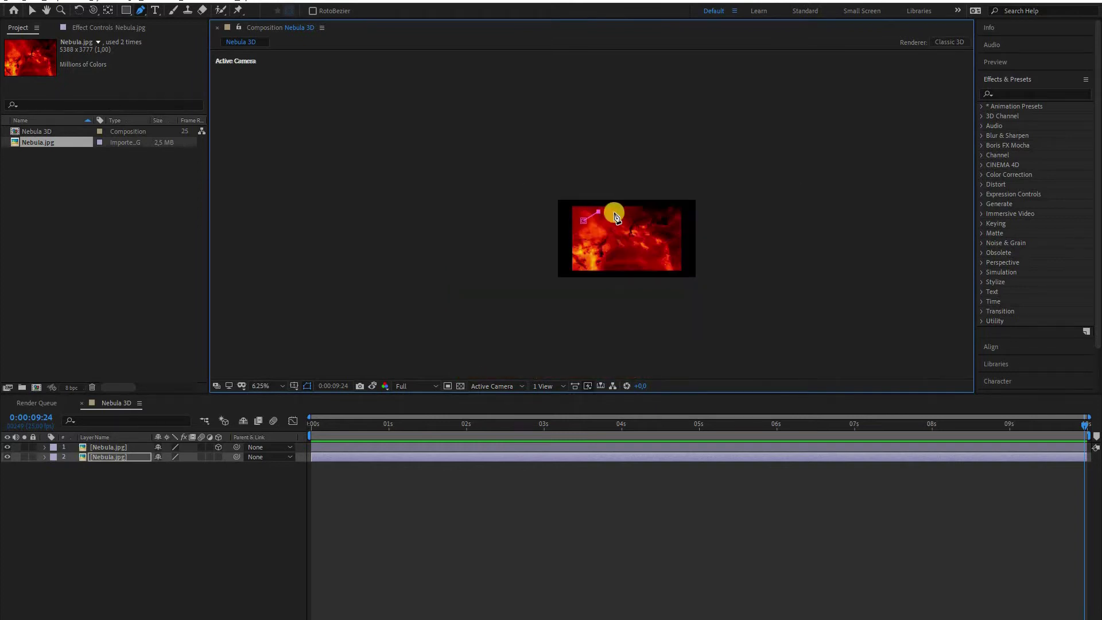
left_click(605, 249)
left_click(583, 246)
left_click(584, 220)
scroll(592, 215, "up", 1)
key("f")
left_click_drag(173, 476, 331, 482)
Make the second nebula layer 3D and shift its Z position to a different depth
left_click(109, 448)
key("p")
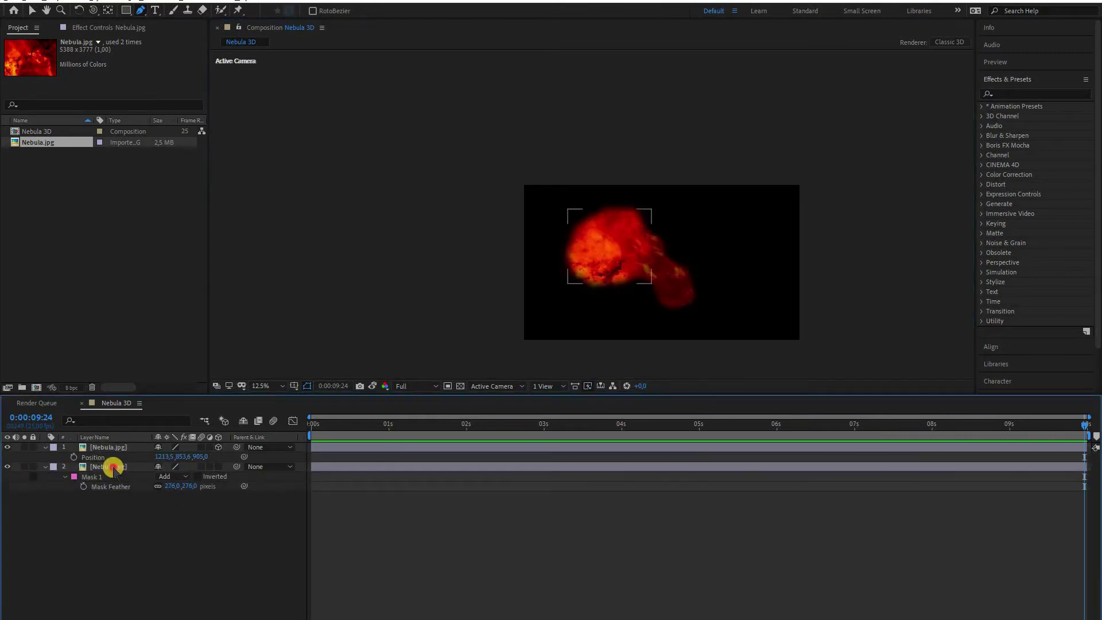
left_click(113, 467)
key("p")
left_click(218, 467)
left_click_drag(197, 477, 845, 508)
Move the second nebula layer slightly up and to the left and tilt it with a small rotation
left_click(643, 215)
key("v")
left_click_drag(609, 245, 594, 229)
left_click_drag(171, 507, 182, 519)
left_click(195, 546)
Lower the second nebula layer's opacity to 75%
left_click(113, 468)
key("t")
left_click_drag(158, 477, 145, 479)
left_click(173, 520)
scroll(710, 278, "up", 1)
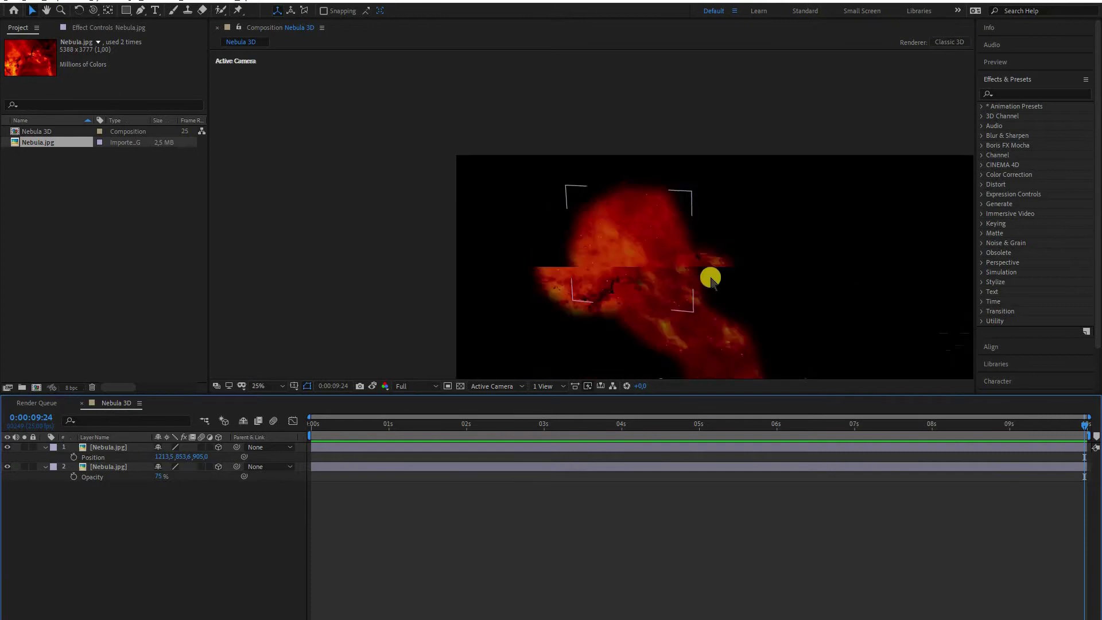
scroll(712, 287, "up", 1)
scroll(726, 212, "down", 1)
Duplicate the top nebula layer, move the lower copy up and to the right, and rotate it about 101° around Z
left_click(109, 448)
key("ctrl+d")
left_click(108, 457)
left_click_drag(652, 278, 762, 217)
key("r")
left_click_drag(178, 496, 225, 488)
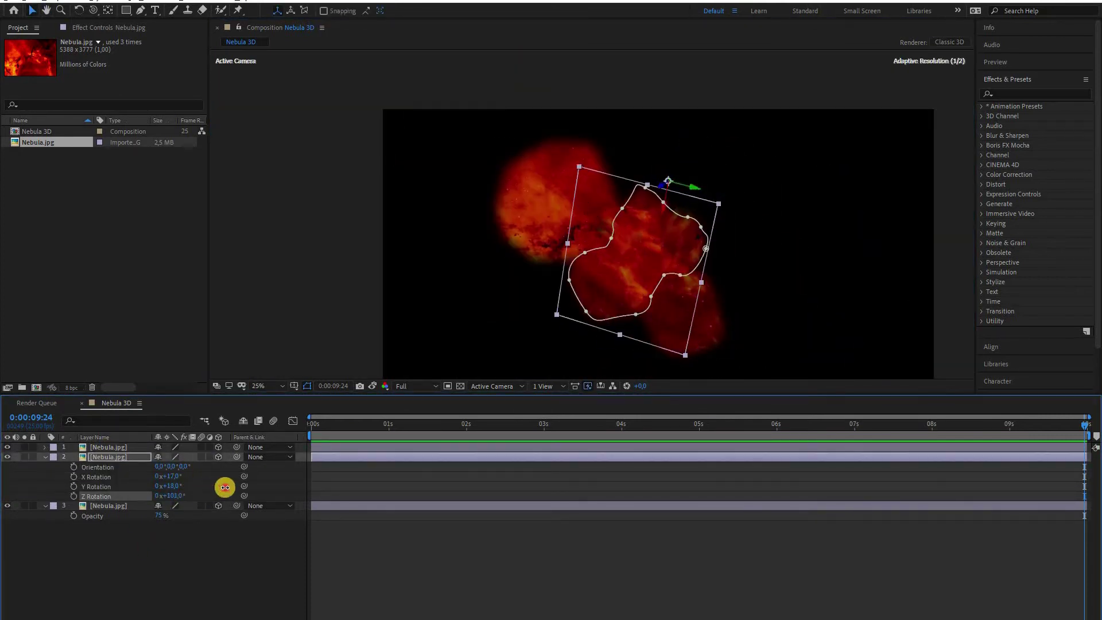
Scale the rotated nebula copy to about 104.9, 78.6, 154.5% and move it to the upper right of the frame
key("s")
left_click_drag(167, 466, 197, 470)
left_click(109, 458)
left_click_drag(753, 176, 779, 85)
scroll(672, 249, "down", 1)
scroll(672, 248, "up", 1)
Add Nebula.jpg as a new layer at the bottom of the stack and hide the three layers above it
left_click(108, 476)
left_click(94, 511)
left_click_drag(38, 142, 150, 495)
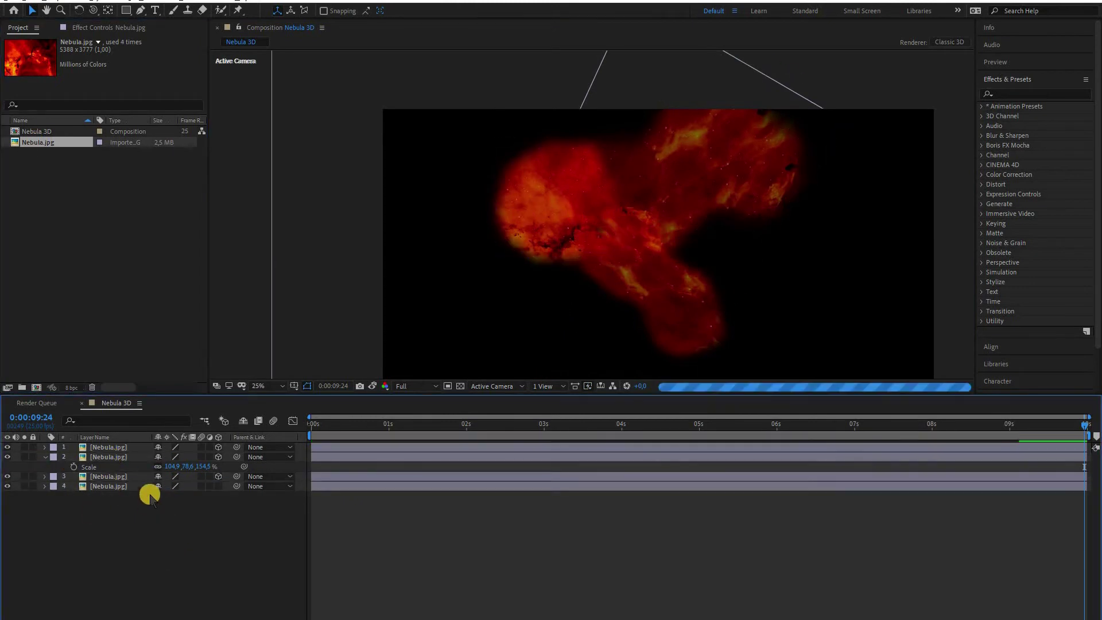
left_click_drag(7, 447, 7, 477)
Scale the fourth nebula layer down to match the composition frame
scroll(512, 334, "down", 2)
scroll(625, 238, "up", 1)
left_click(665, 229)
mouse_move(818, 104)
left_mouse_down()
mouse_move(740, 158)
mouse_move(763, 161)
left_mouse_up()
Draw a closed curved mask around the dark upper-right area of the fourth nebula layer
left_click(141, 10)
left_click_drag(666, 169, 661, 173)
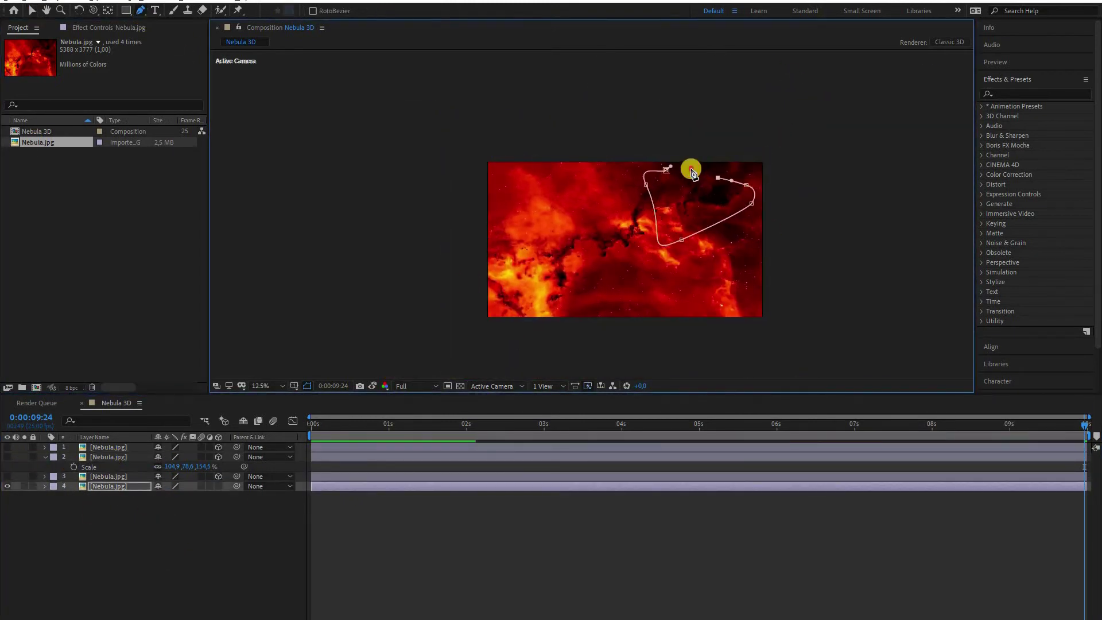
left_click(718, 177)
key("v")
Feather the fourth nebula layer's mask and lower the layer's opacity to 70%
left_click(119, 487)
key("f")
key("t")
left_click_drag(169, 505, 144, 496)
left_click(195, 533)
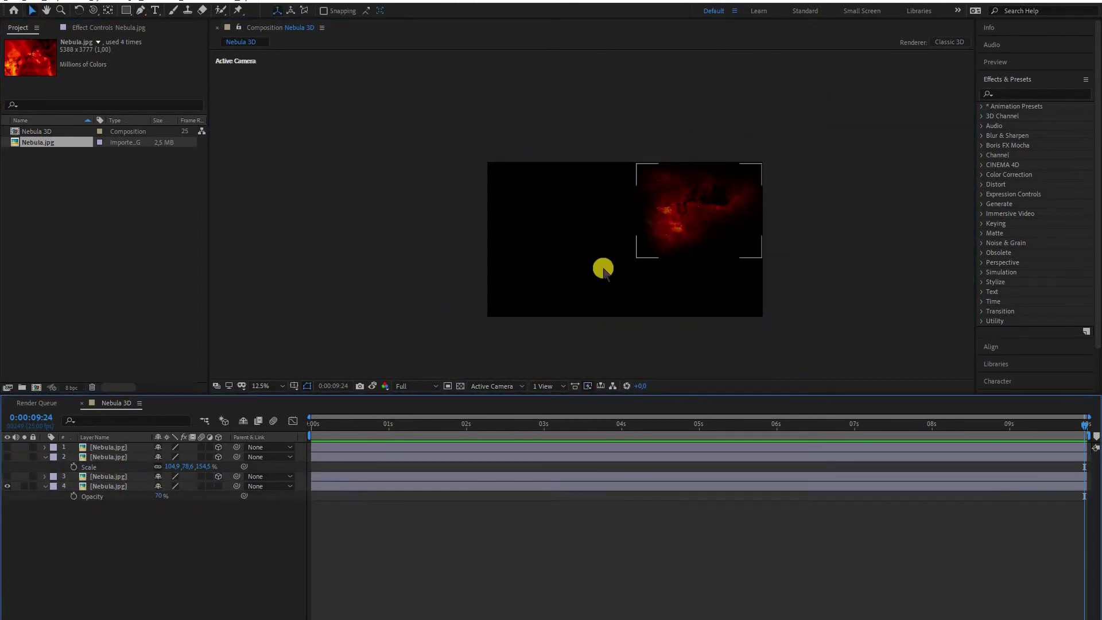
Show the hidden nebula layers again, then make the fourth layer 3D and shift its depth
left_click_drag(672, 218, 665, 249)
left_click_drag(7, 477, 8, 457)
key("p")
left_click(218, 486)
left_click_drag(205, 497, 576, 504)
Rotate the fourth nebula layer and reposition it among the other clouds
left_click(109, 486)
key("r")
mouse_move(172, 506)
left_mouse_down()
mouse_move(177, 526)
mouse_move(187, 516)
left_mouse_up()
left_click_drag(173, 525, 192, 512)
left_click_drag(700, 276, 680, 247)
left_click(706, 219)
scroll(707, 219, "up", 1)
scroll(706, 218, "down", 1)
Add Nebula.jpg as a fifth layer at the bottom and cut it out with a broad feathered mask
left_click(46, 486)
left_click(46, 457)
left_click_drag(38, 143, 106, 491)
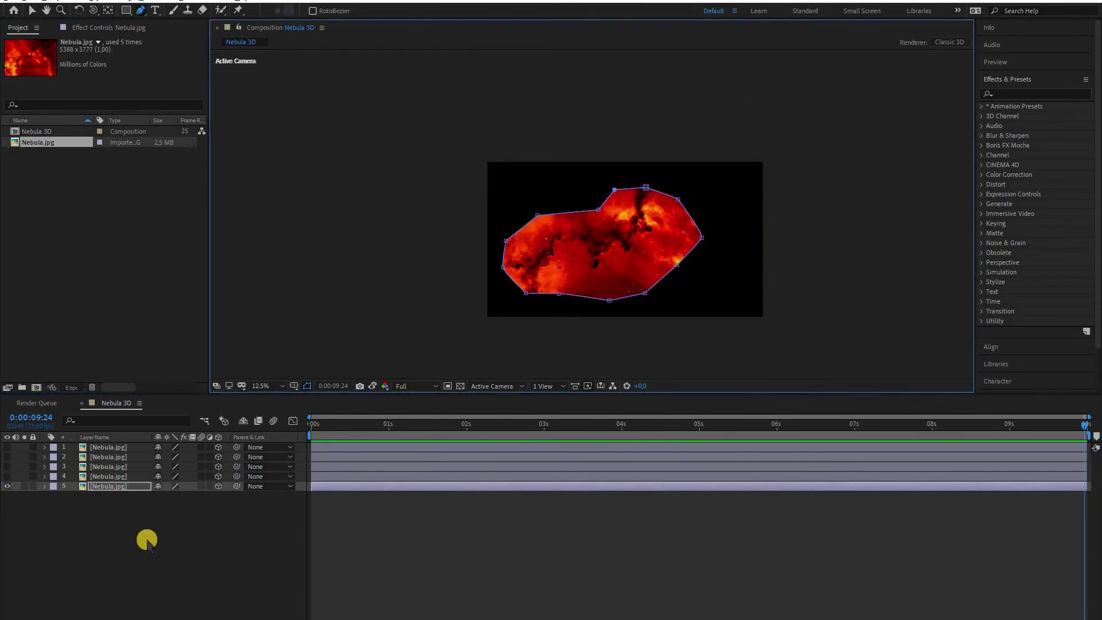
key("f")
left_click_drag(181, 506, 523, 539)
Shift the fifth nebula layer's depth and tilt it with a slight rotation
key("p")
left_click_drag(211, 496, 517, 508)
key("r")
left_click_drag(173, 507, 182, 518)
left_click(155, 566)
Show the four hidden nebula layers again and lower the fifth layer's opacity
left_click(8, 477)
left_click_drag(8, 449, 8, 467)
left_click(105, 487)
key("t")
left_click_drag(159, 496, 127, 498)
left_click(215, 534)
left_click(45, 486)
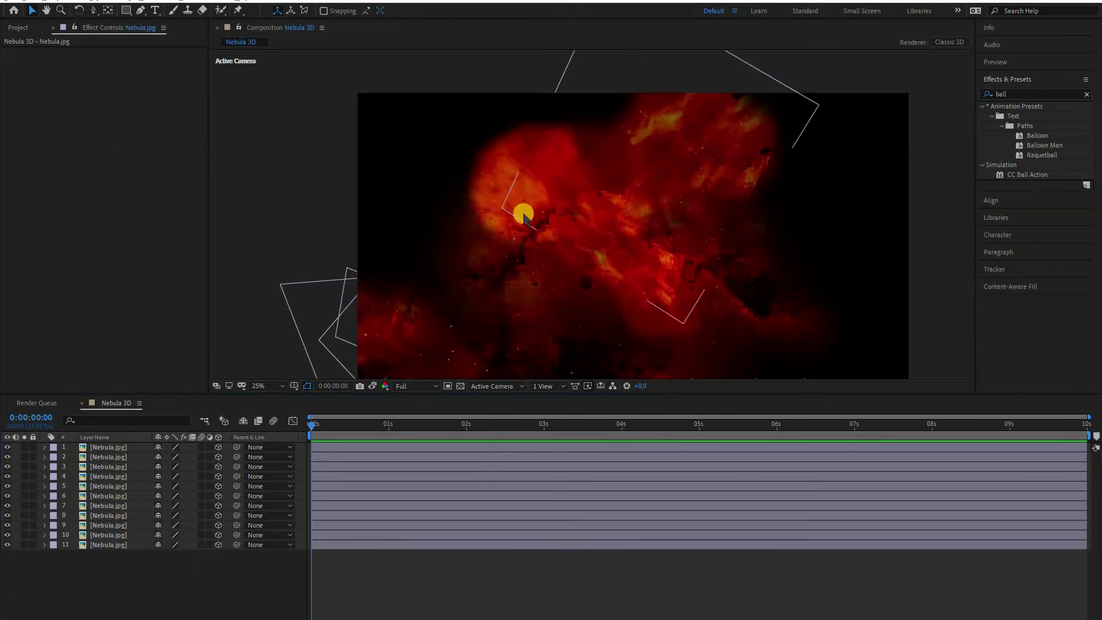
Create a white solid layer named STARS on top of the nebula layers
key("comma")
right_click(172, 561)
mouse_move(214, 439)
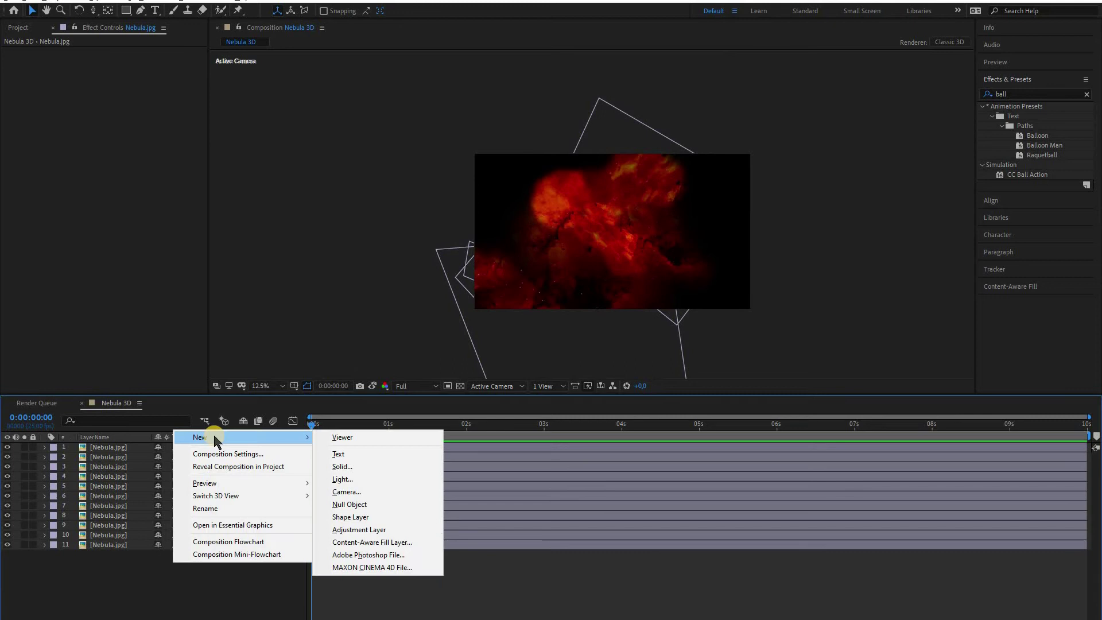
left_click(344, 466)
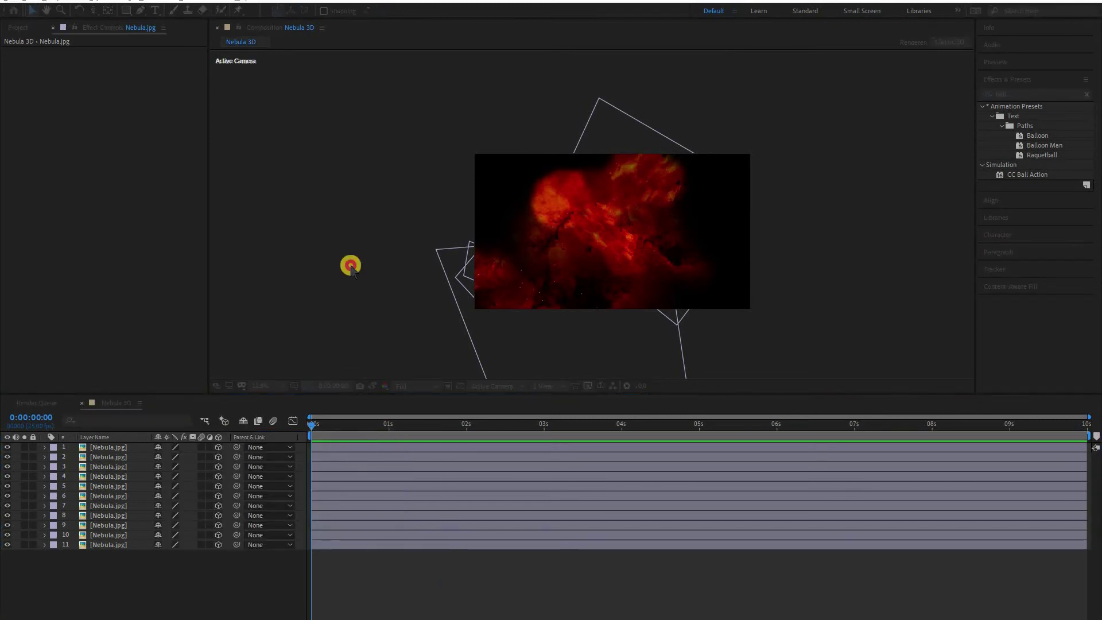
left_click(437, 385)
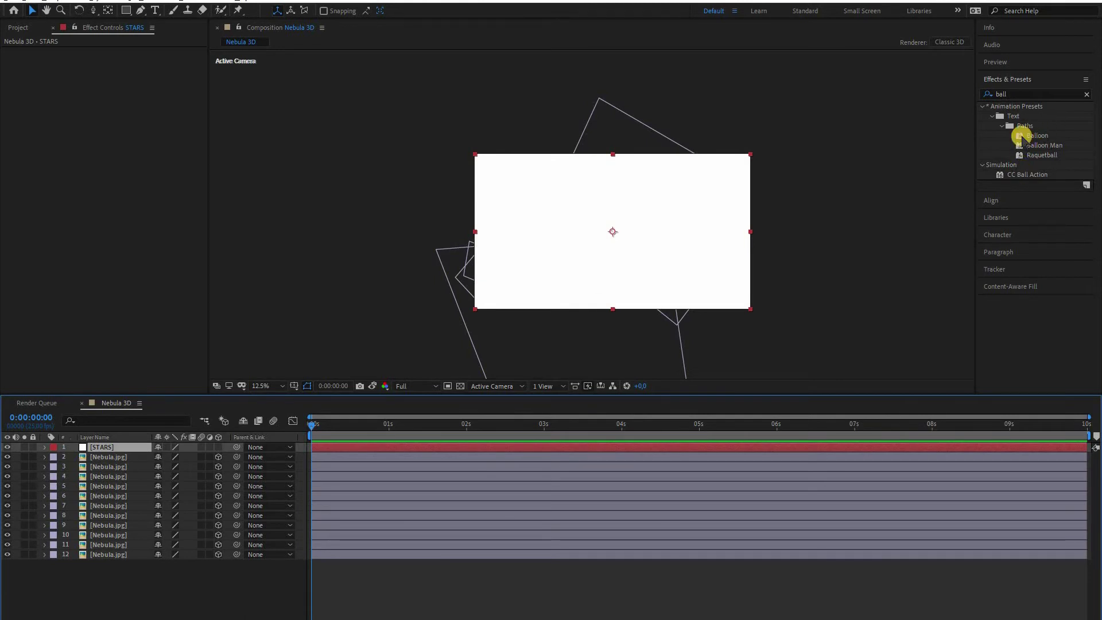
Apply CC Ball Action to the STARS layer with Scatter 164, Grid Spacing 38 and Ball Size 3
left_click(1015, 104)
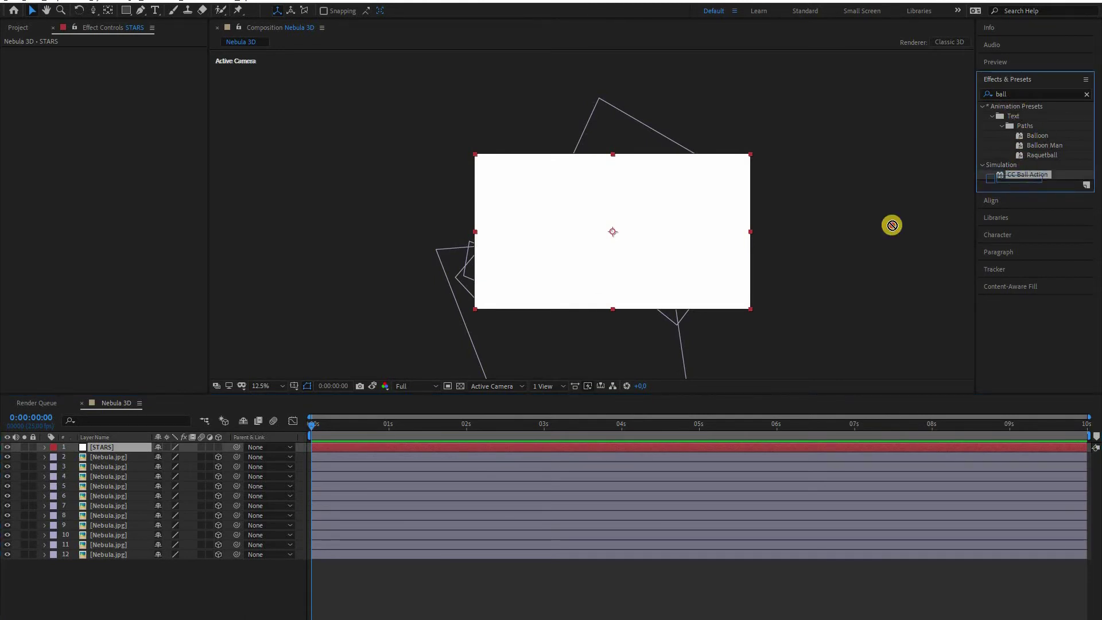
left_click_drag(84, 477, 100, 448)
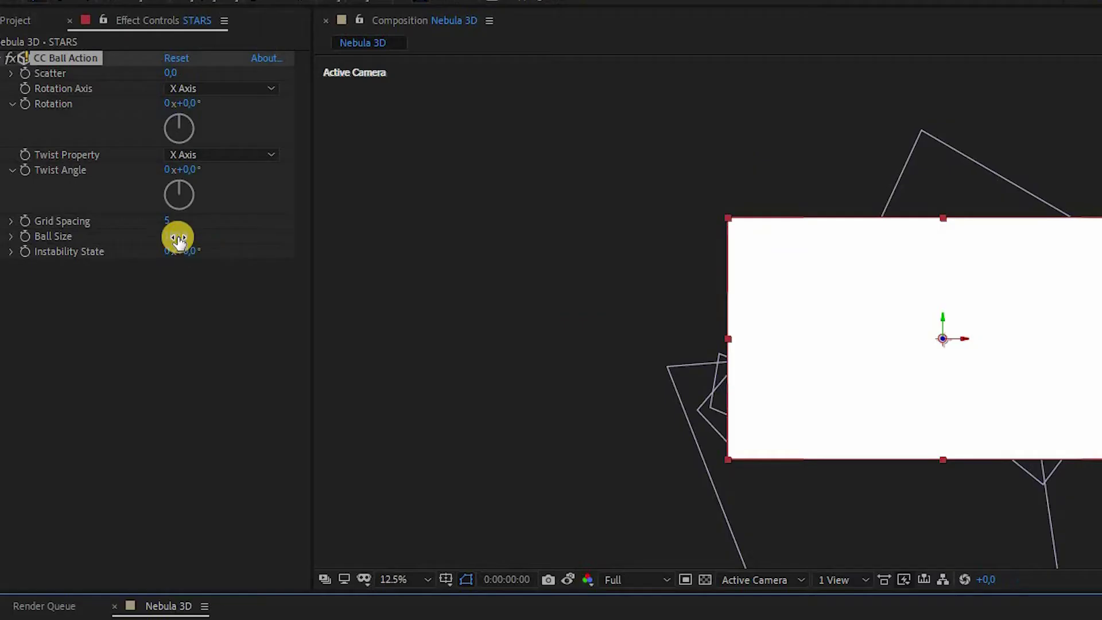
left_click(122, 166)
type("2")
key("Return")
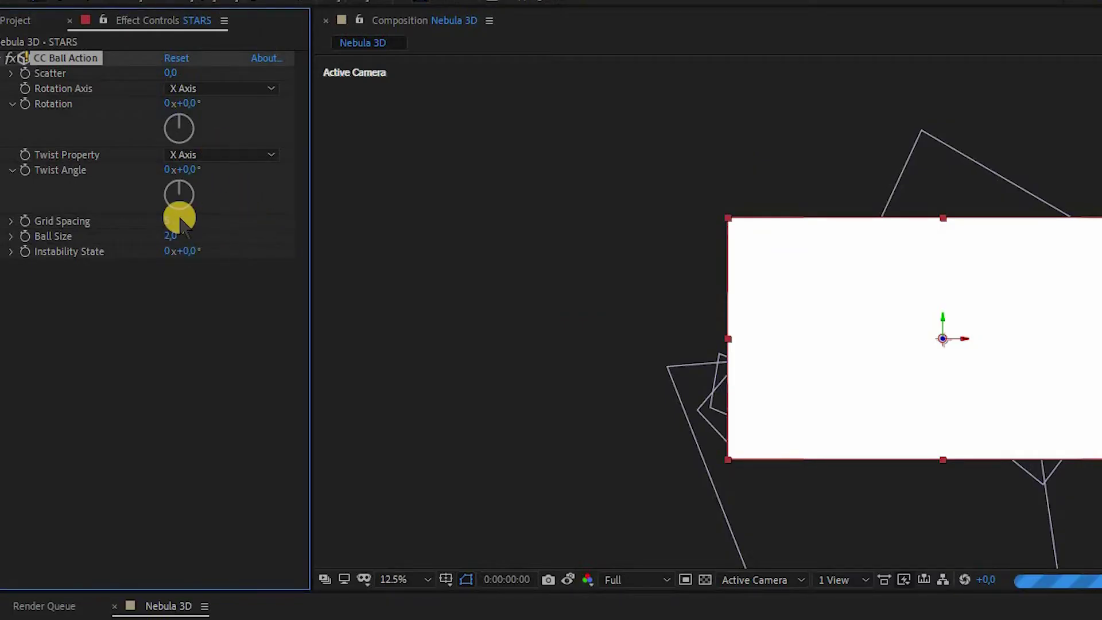
left_click_drag(172, 231, 902, 380)
scroll(903, 380, "up", 1)
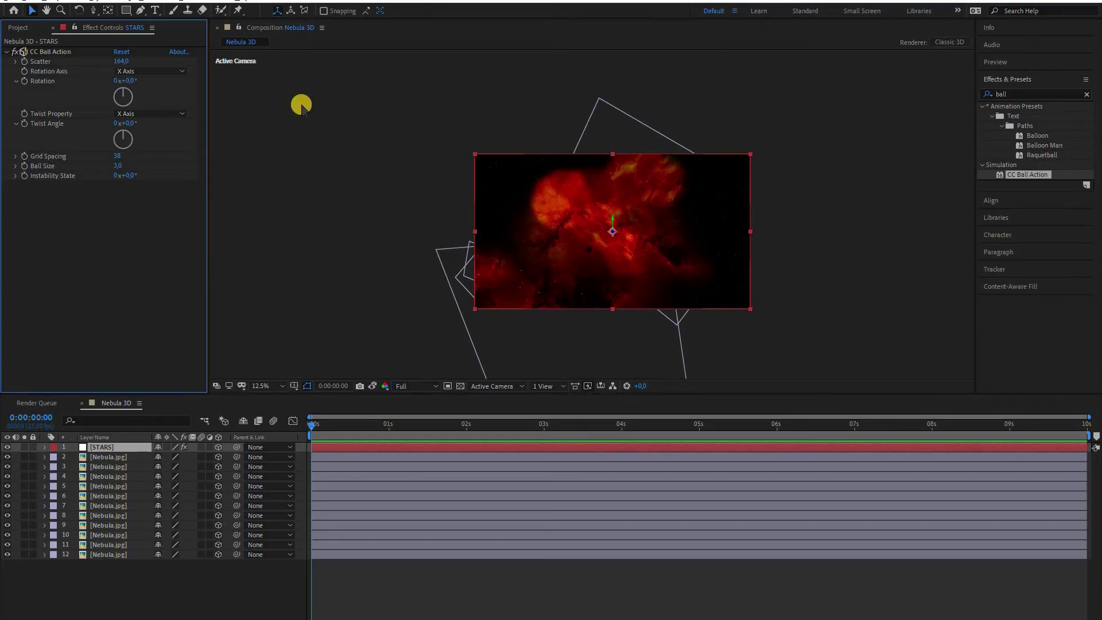
Apply the Glow effect to the STARS layer with threshold 84.3%, radius 61 and intensity 2.5
left_click(1038, 94)
type("glow")
left_click_drag(1025, 165, 113, 295)
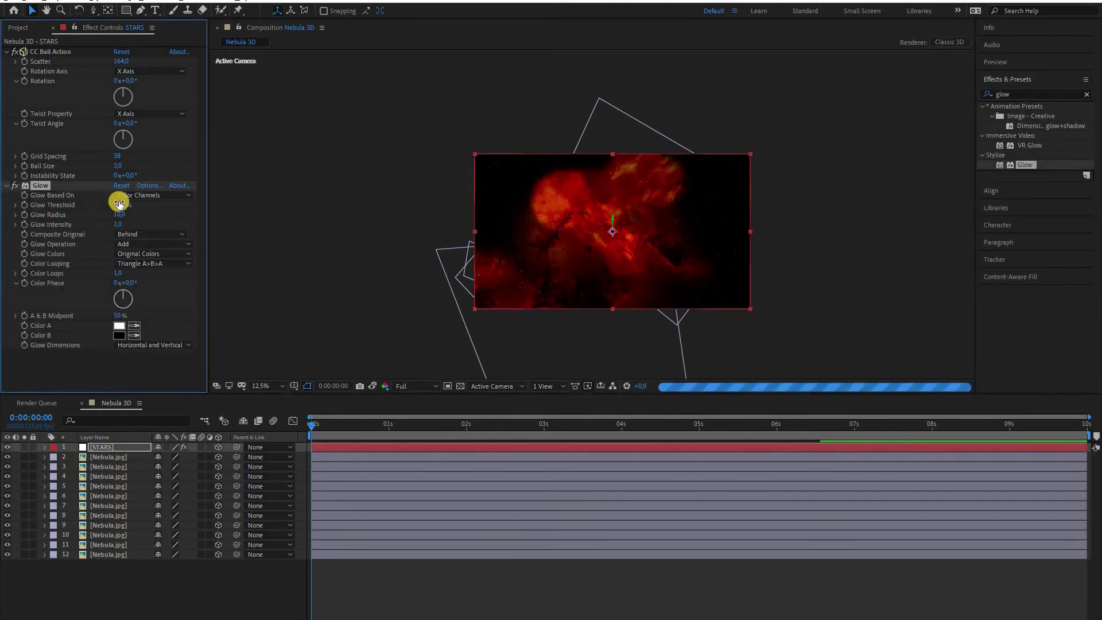
left_click_drag(163, 206, 204, 225)
left_click_drag(120, 215, 173, 216)
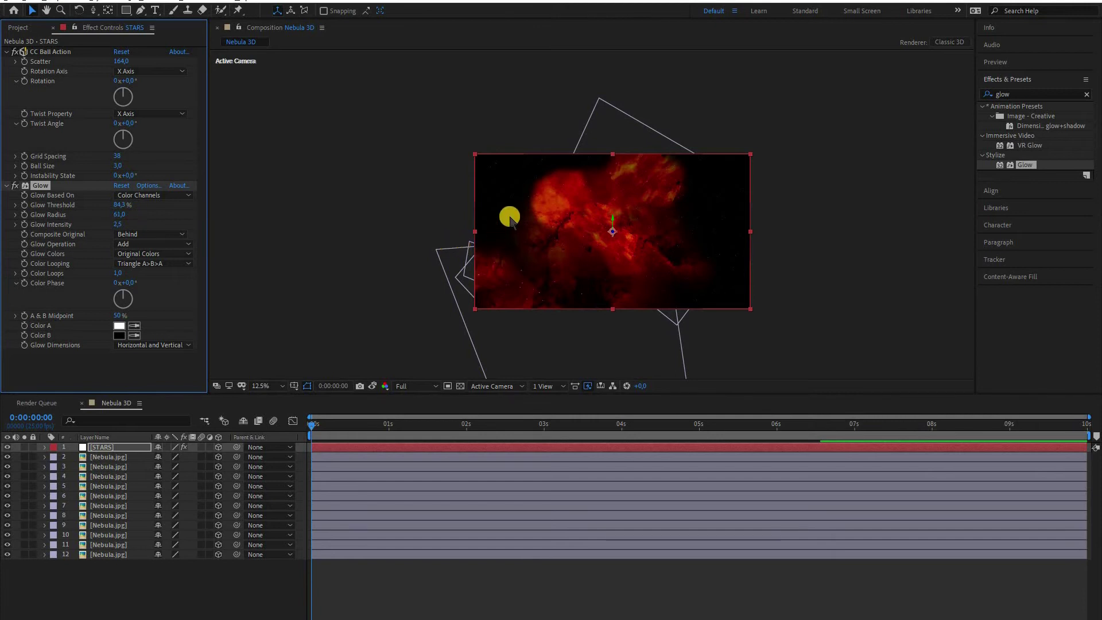
Set the STARS layer's Glow Threshold to 23.9%, then collapse both of its effects
key("period")
left_click_drag(25, 204, 53, 223)
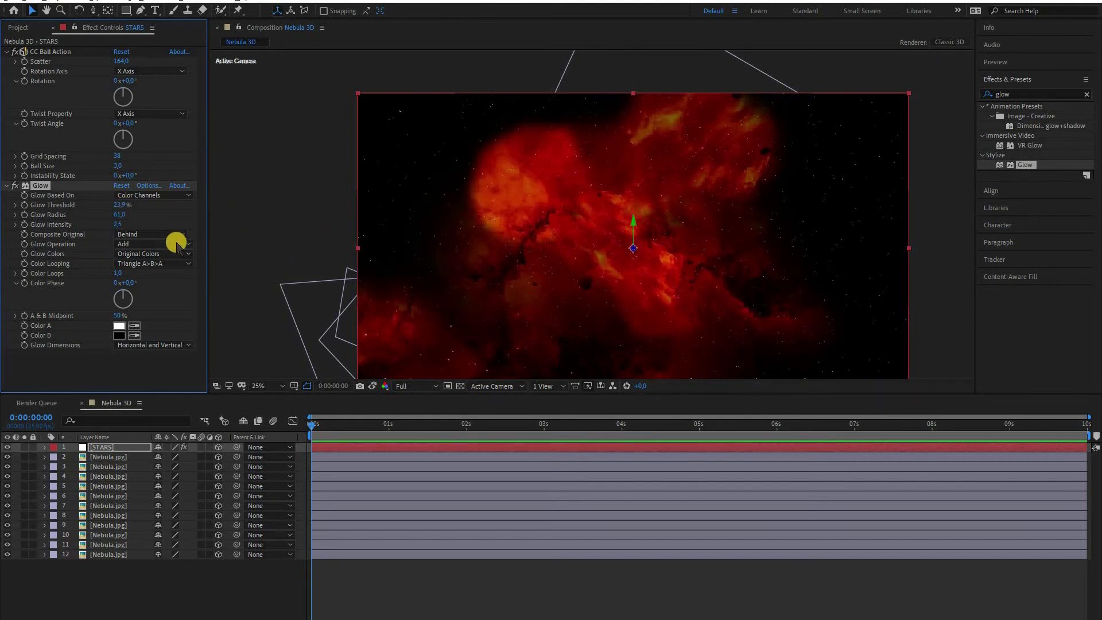
key("comma")
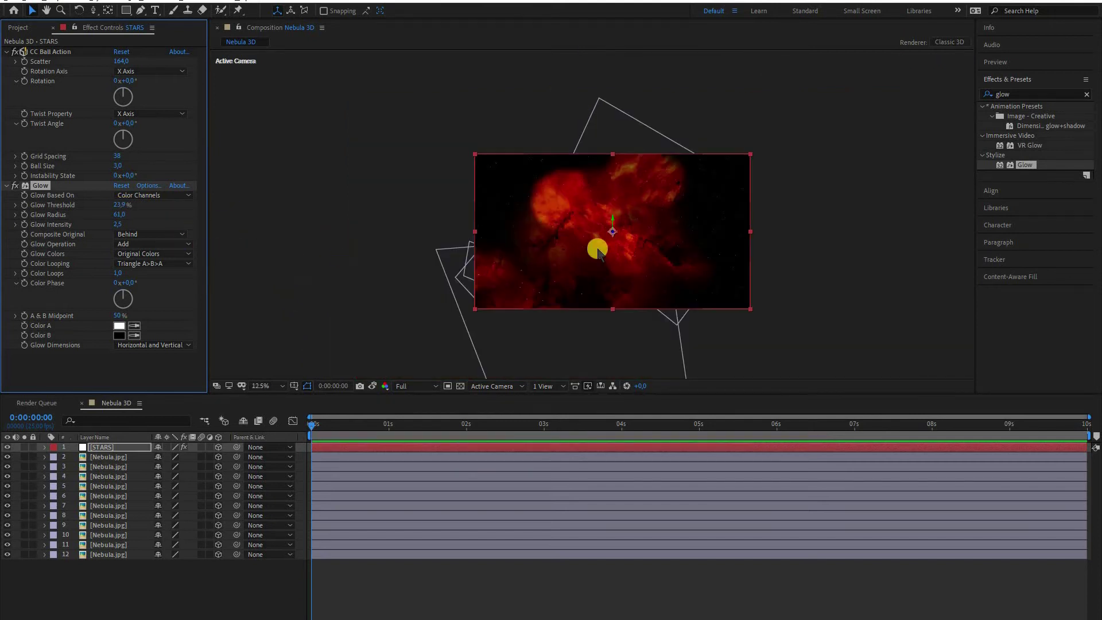
left_click(7, 185)
left_click(6, 51)
left_click(208, 574)
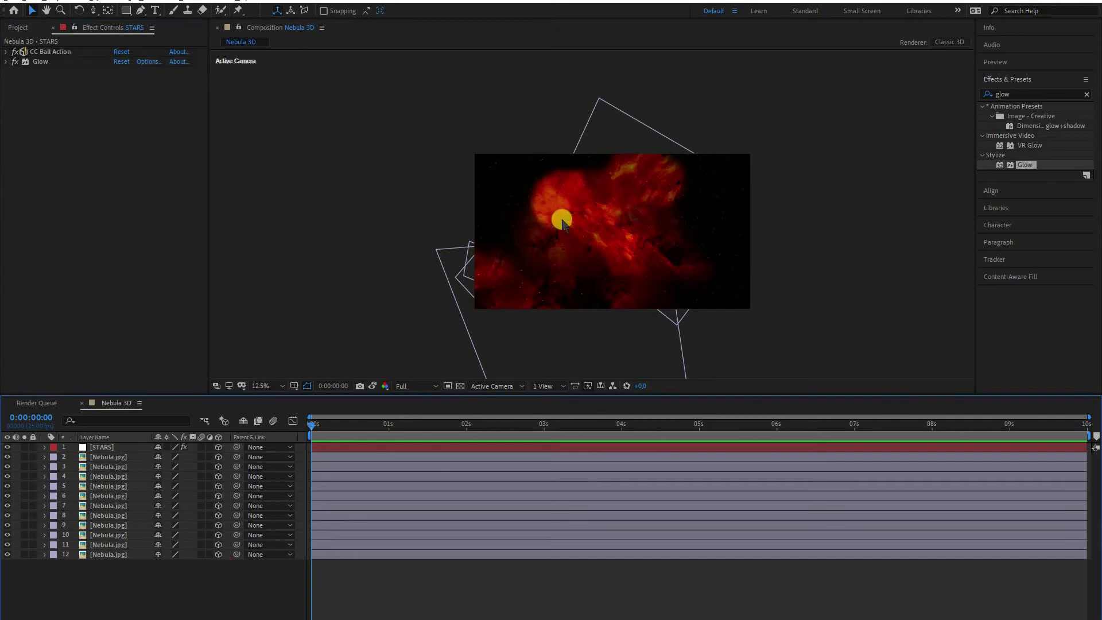
Enlarge the STARS layer well beyond the edges of the composition frame
left_click(102, 447)
left_click_drag(749, 310, 801, 340)
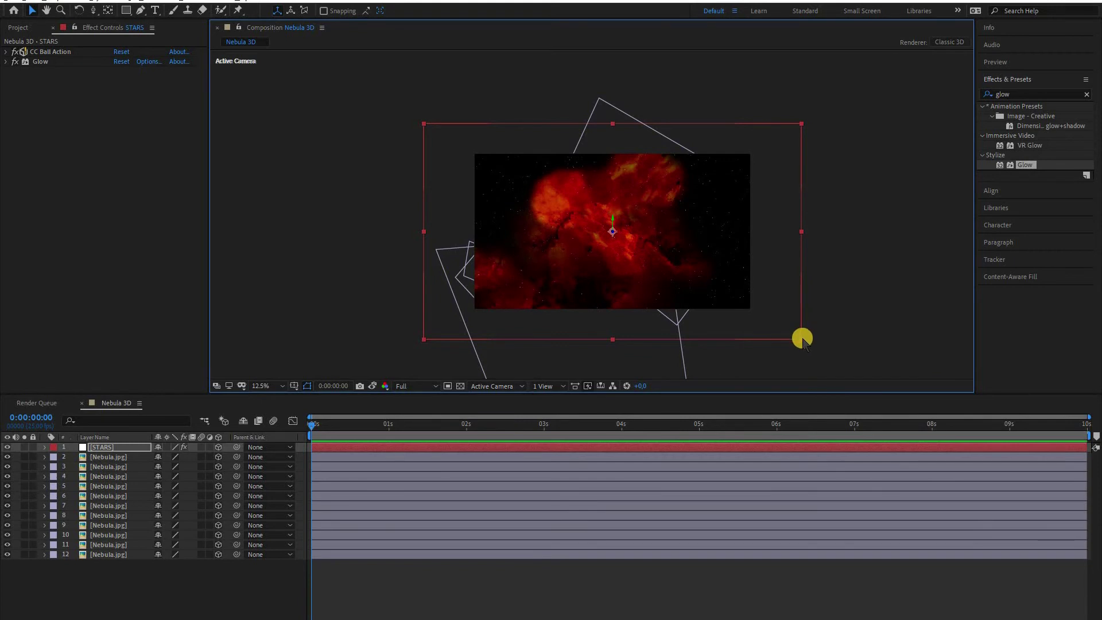
left_click_drag(811, 347, 813, 341)
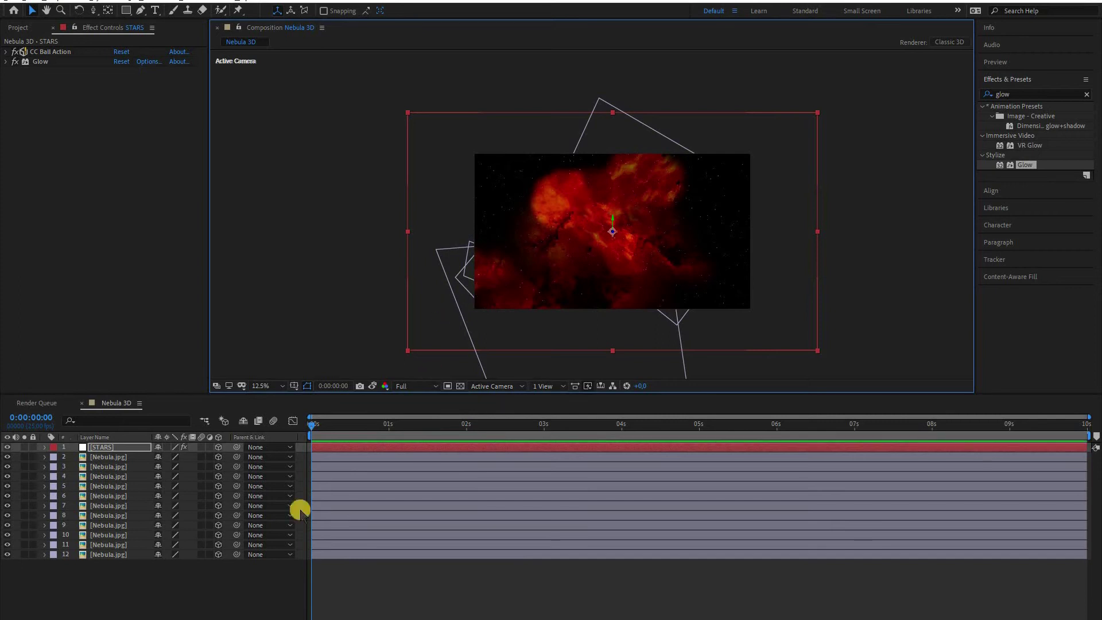
Add a new camera layer above the STARS layer in the Nebula 3D composition
right_click(219, 570)
mouse_move(246, 442)
left_click(399, 493)
left_click(550, 383)
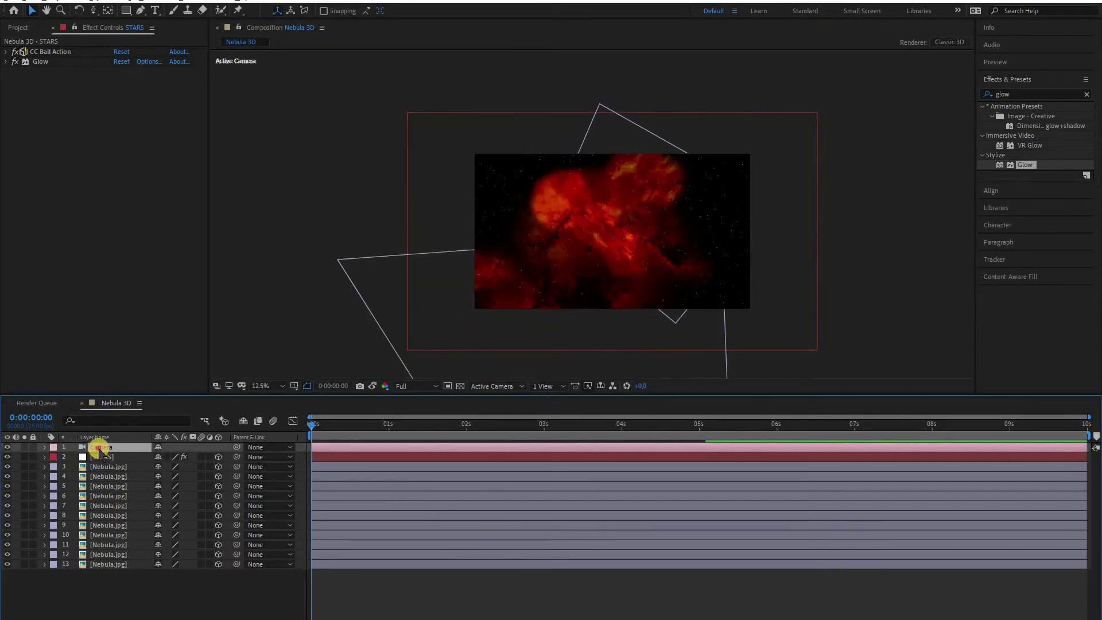
left_click(496, 591)
Examine the camera and layer placement from the Top view, ending back on the Active Camera view
left_click(490, 386)
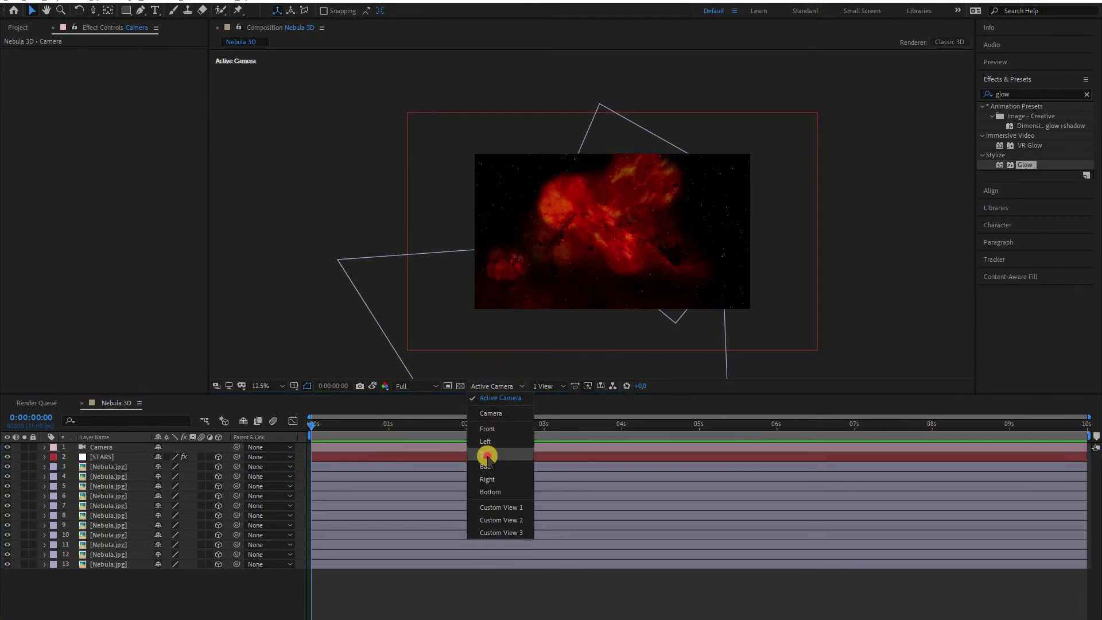
left_click(487, 454)
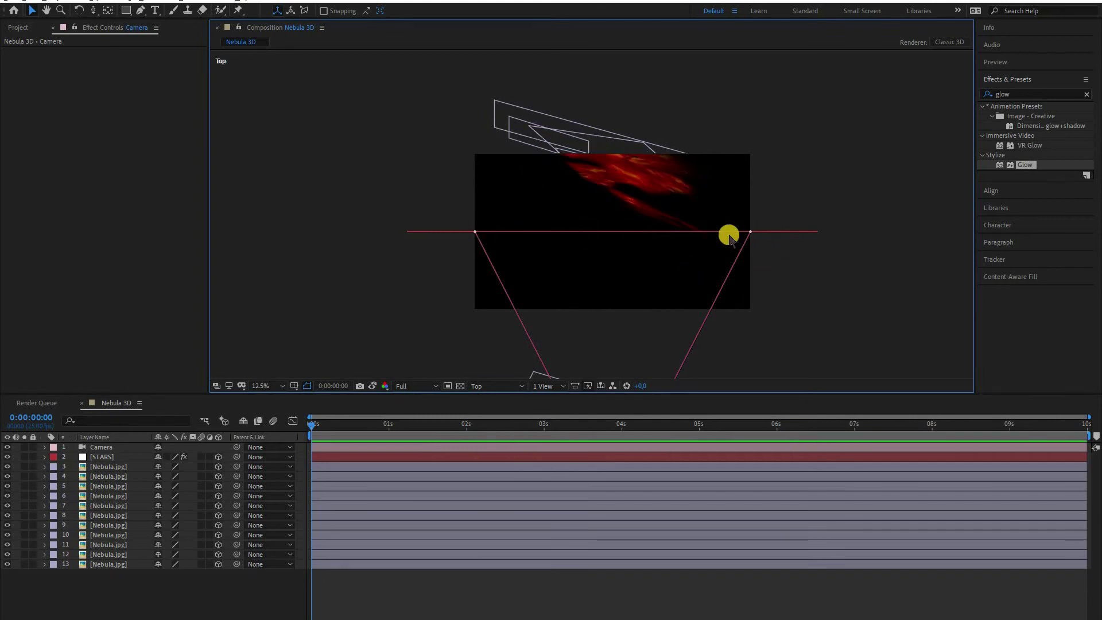
left_click(476, 386)
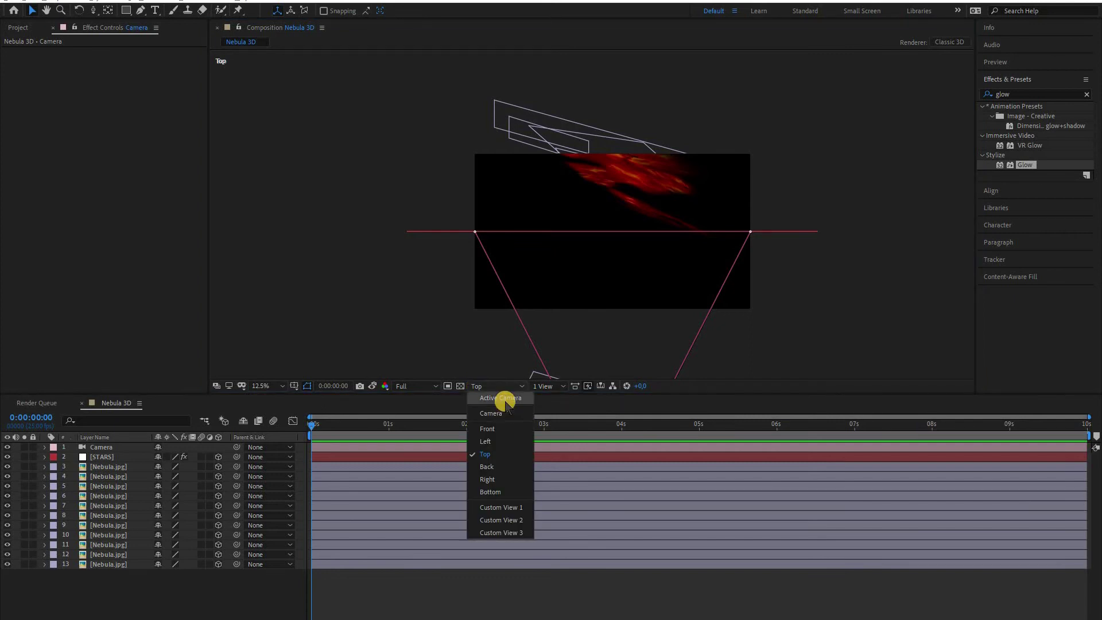
left_click(500, 398)
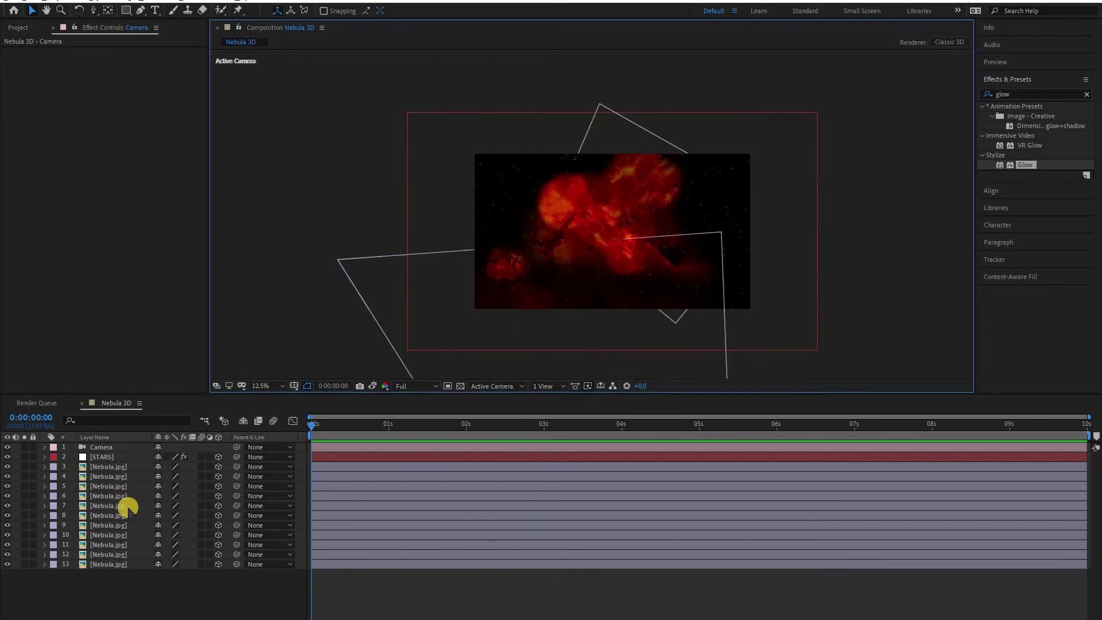
Reveal the camera's Position property and set its first keyframe at 0:00:00:00
left_click(101, 448)
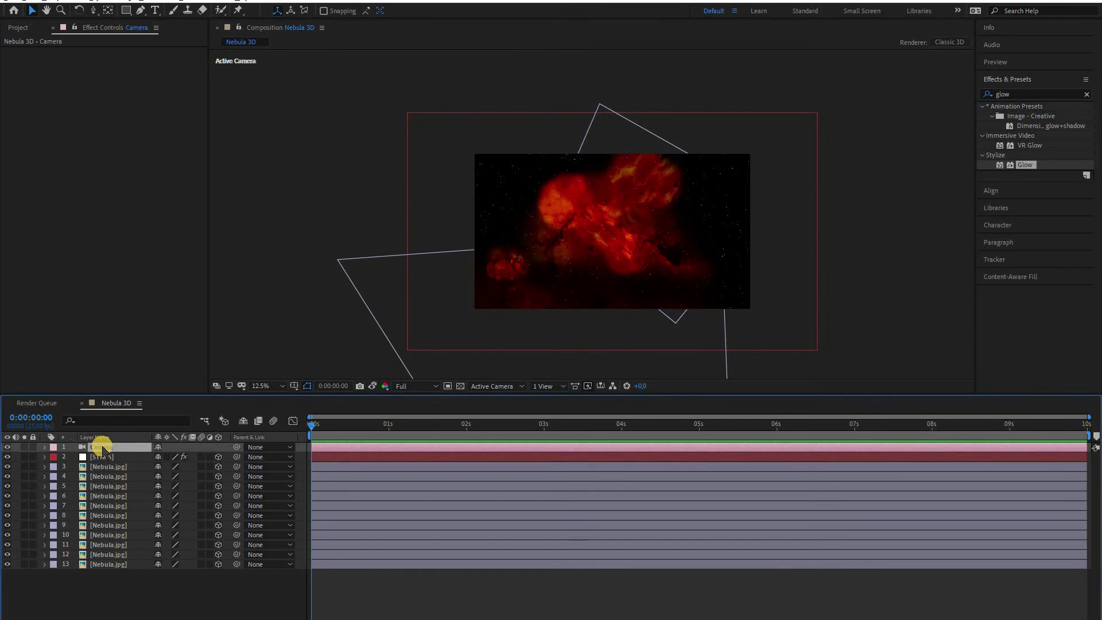
key("p")
left_click(75, 458)
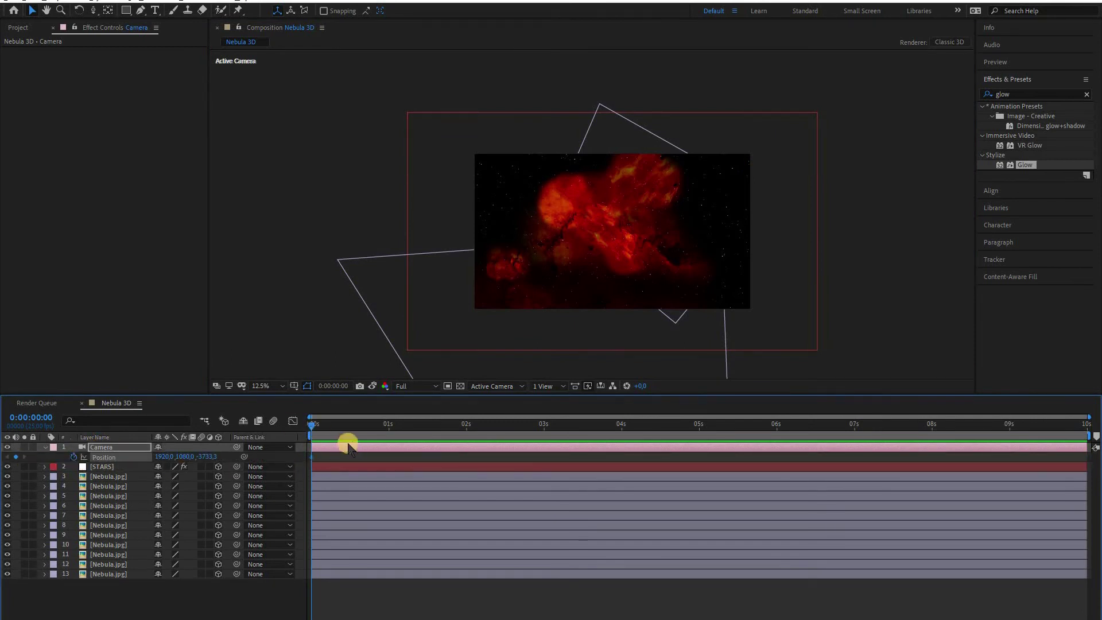
At the last frame, 0:00:09:24, move the camera closer to the nebula to create a second Position keyframe
key("End")
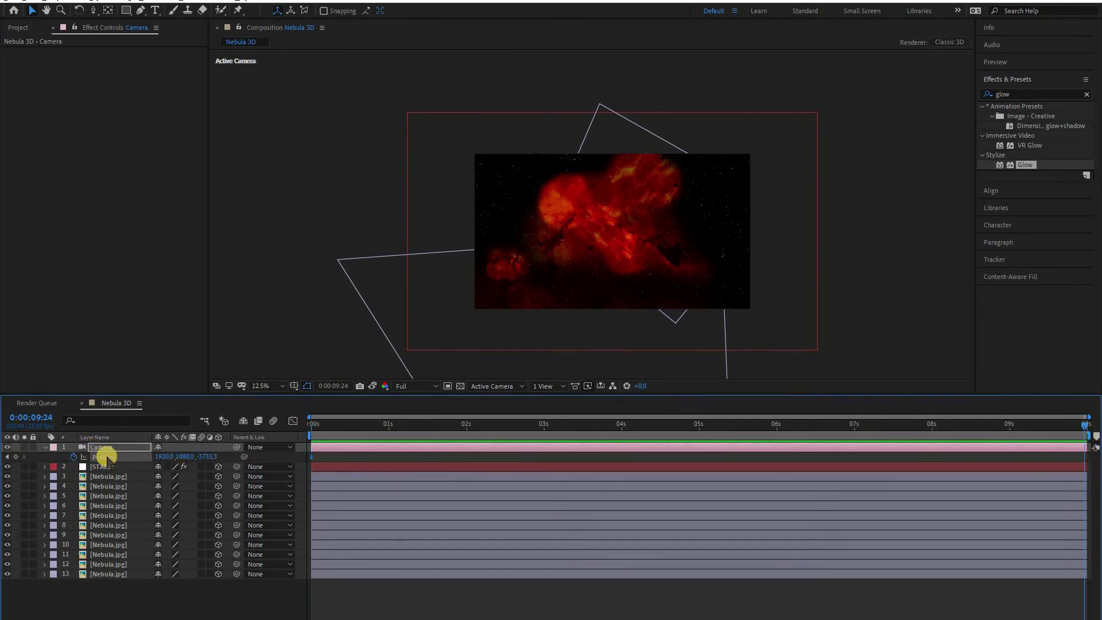
left_click(94, 11)
left_click_drag(610, 202, 362, 81)
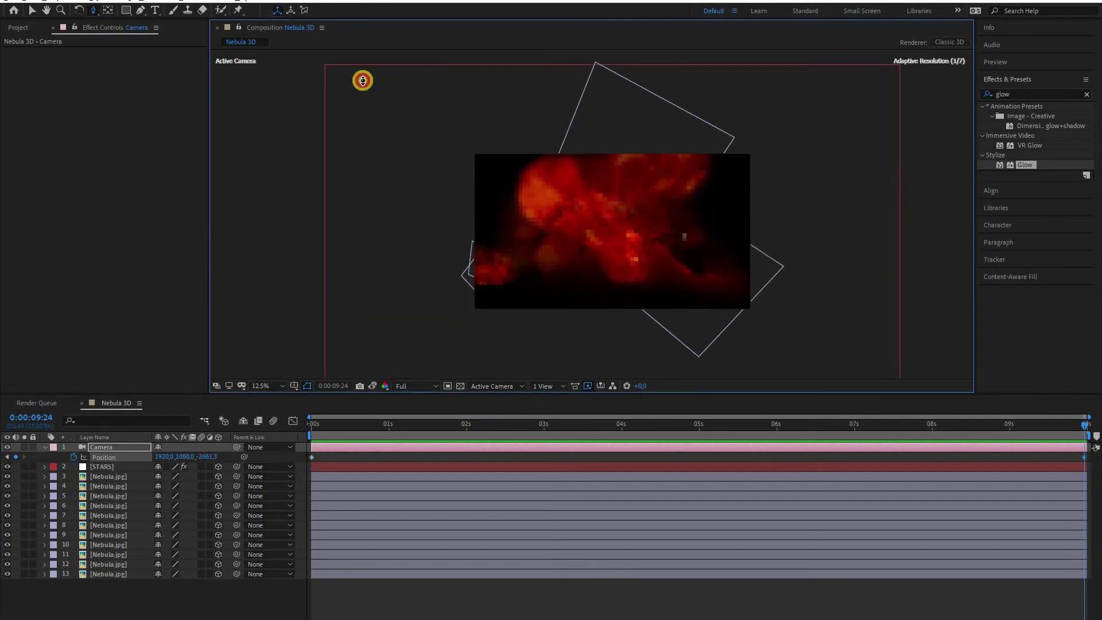
Orbit, pan and dolly the camera around the nebula at the last frame to a Position of about 408, 1583, -1719
left_click(92, 11)
left_click(130, 37)
left_click_drag(581, 225, 653, 245)
left_click_drag(93, 11, 116, 16)
left_click_drag(635, 226, 660, 223)
left_click_drag(88, 10, 140, 47)
left_click_drag(623, 174, 615, 211)
left_click_drag(86, 12, 155, 35)
left_click_drag(665, 214, 641, 213)
left_click_drag(91, 10, 153, 22)
left_click_drag(549, 204, 573, 226)
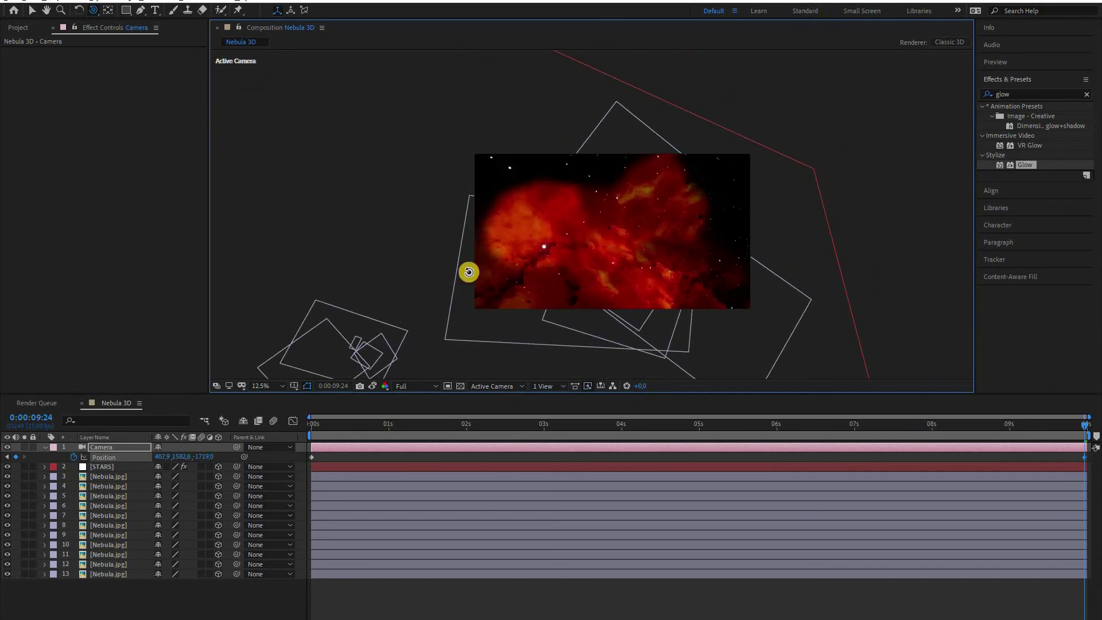
Review the camera move by scrubbing back to the first frame and comparing the Top view with the Camera view
left_click(33, 12)
left_click_drag(1084, 425, 305, 418)
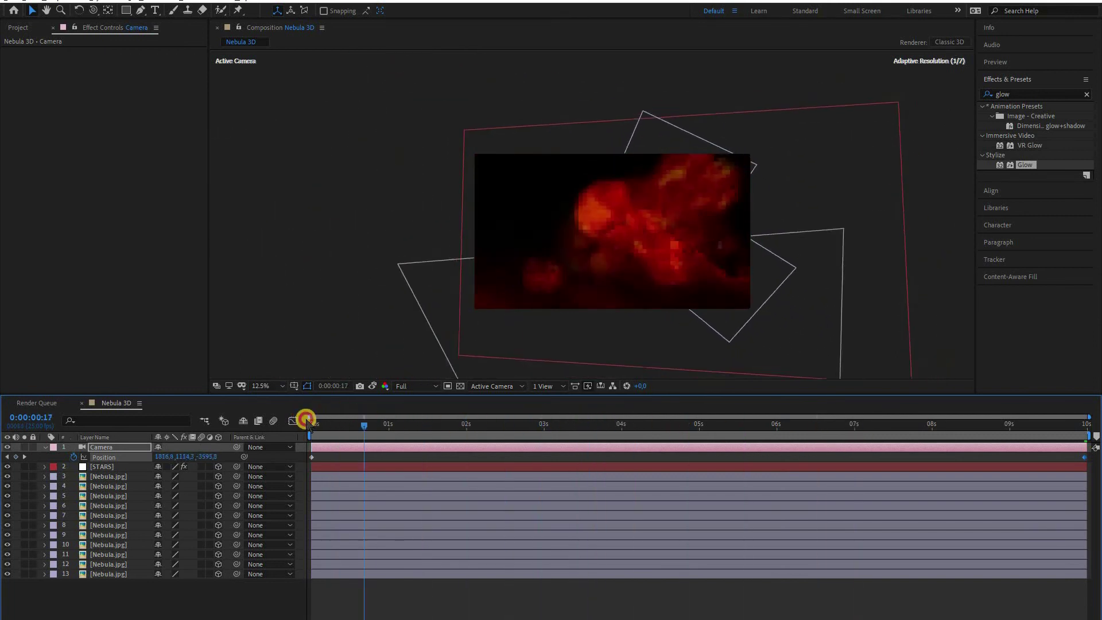
left_click(505, 387)
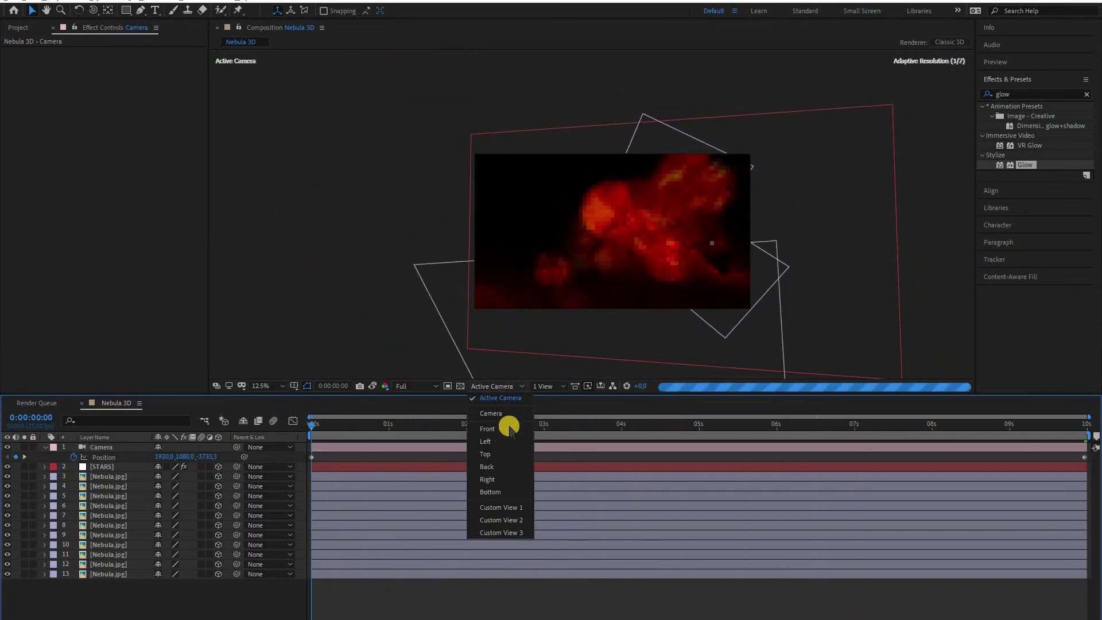
key("F10")
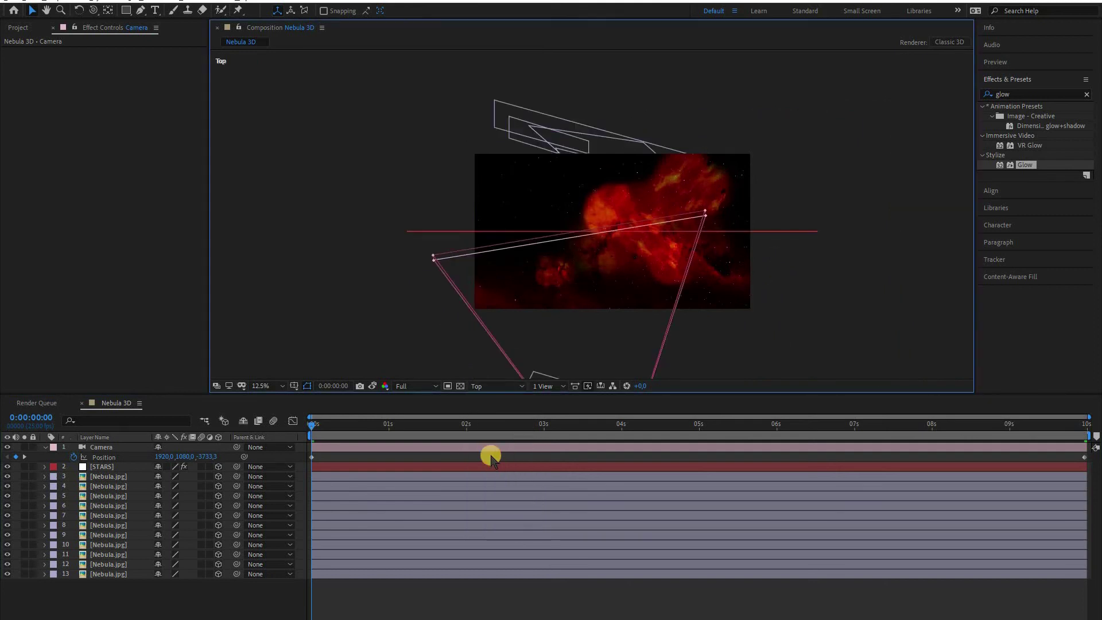
left_click_drag(312, 427, 259, 421)
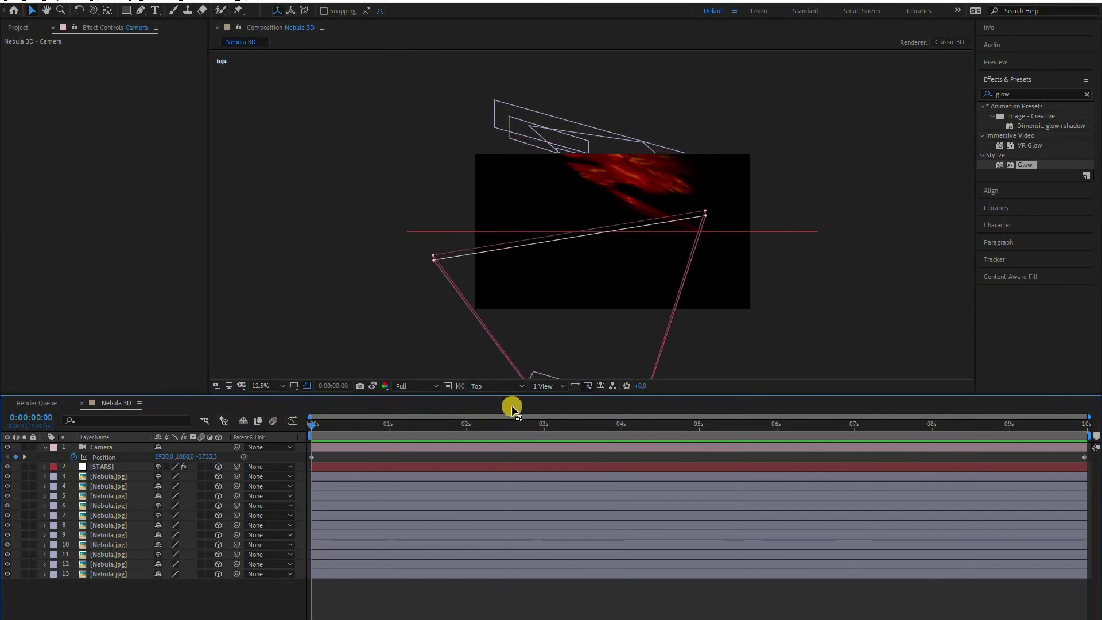
left_click(493, 385)
left_click(492, 414)
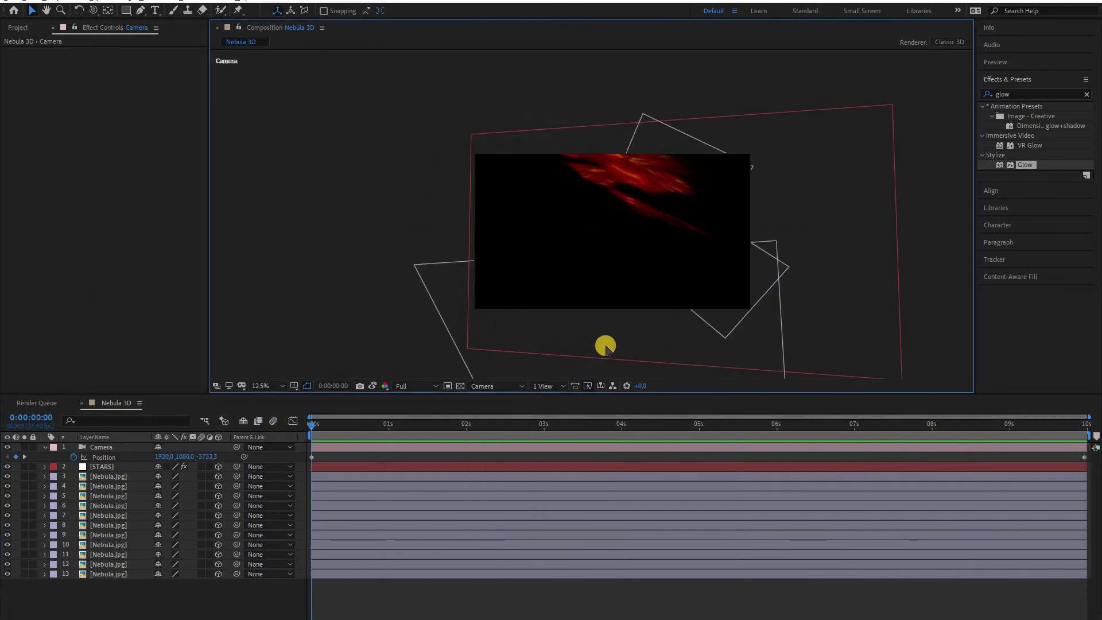